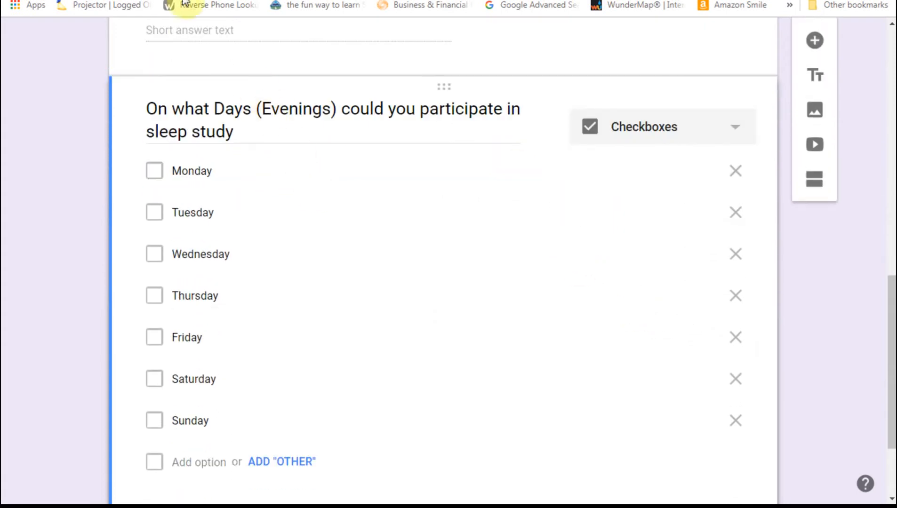
# Switch to the survey responses spreadsheet and copy the Availability header from the Headers sheet into cell F1 of Form Responses 1
pyautogui.click(268, 0)
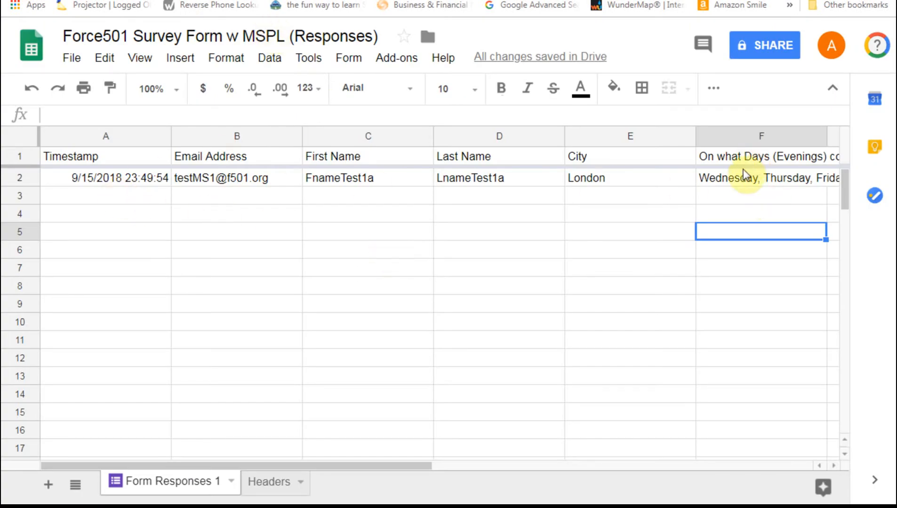
pyautogui.click(273, 487)
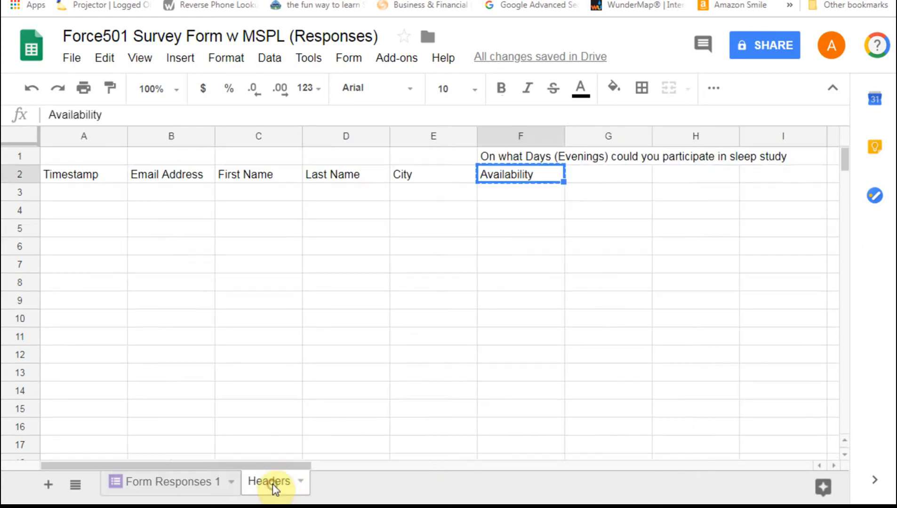
pyautogui.hotkey('ctrl', 'c')
pyautogui.click(186, 482)
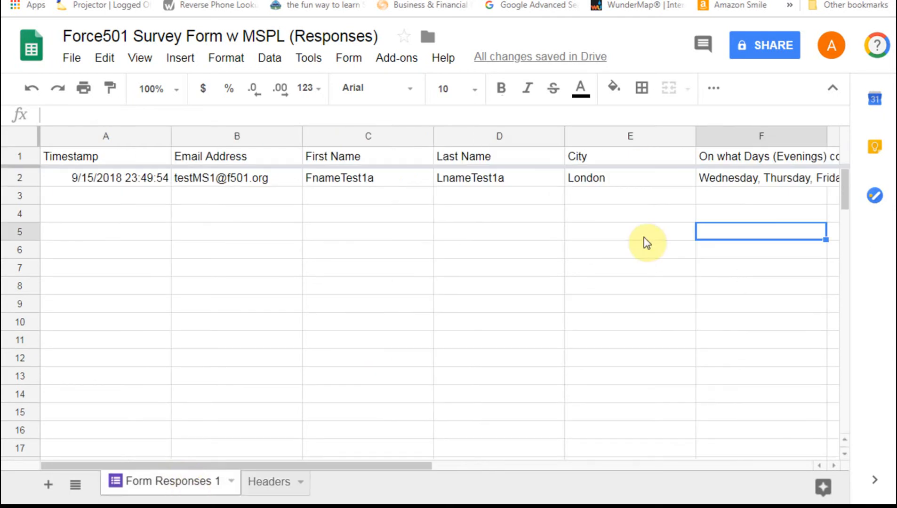
pyautogui.click(714, 159)
pyautogui.hotkey('ctrl', 'v')
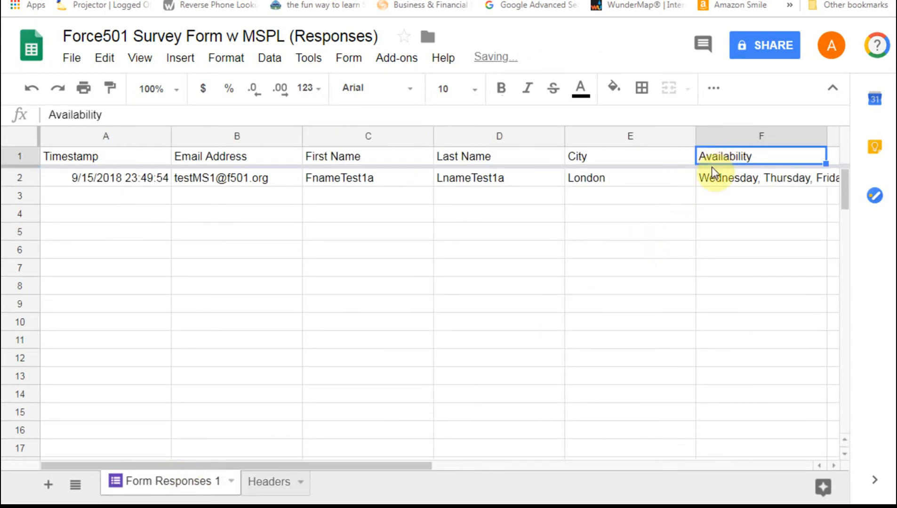
pyautogui.click(575, 264)
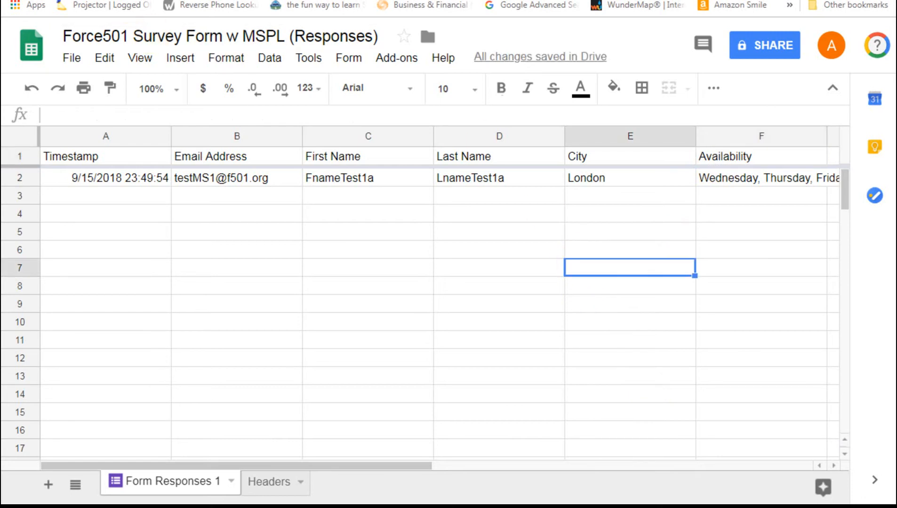
# Examine the Availability - Evenings field on the Salesforce contact and return to the responses spreadsheet
pyautogui.hotkey('ctrl', 'Tab')
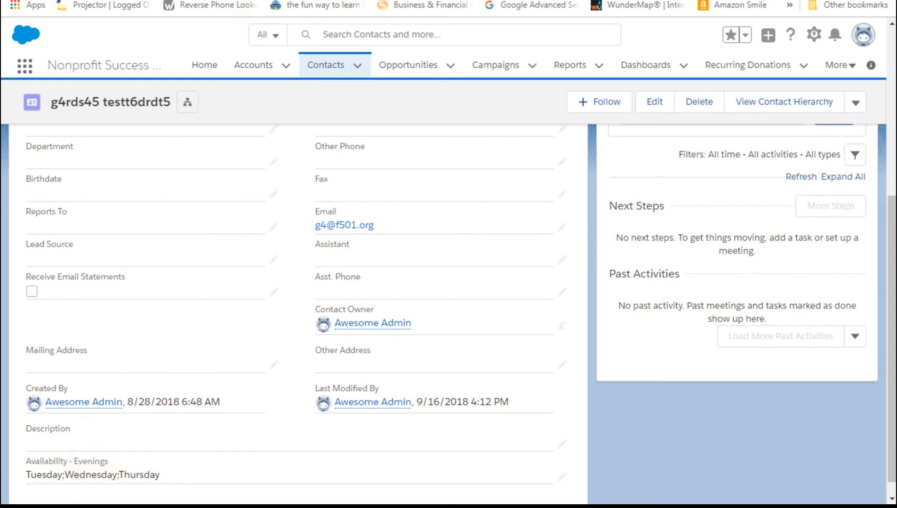
pyautogui.click(527, 1)
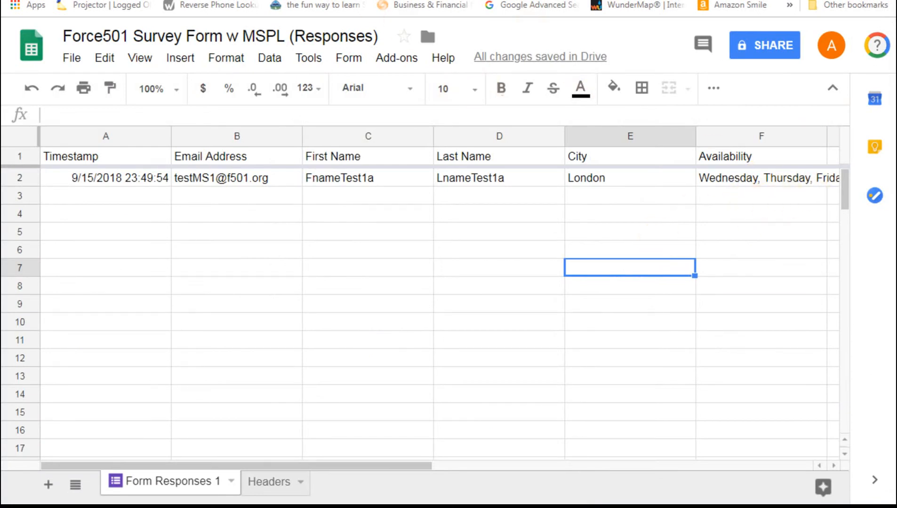
# Switch to the Zapier editor and set the contact's Availability - Evenings field to Use a Custom Value (advanced)
pyautogui.click(333, 2)
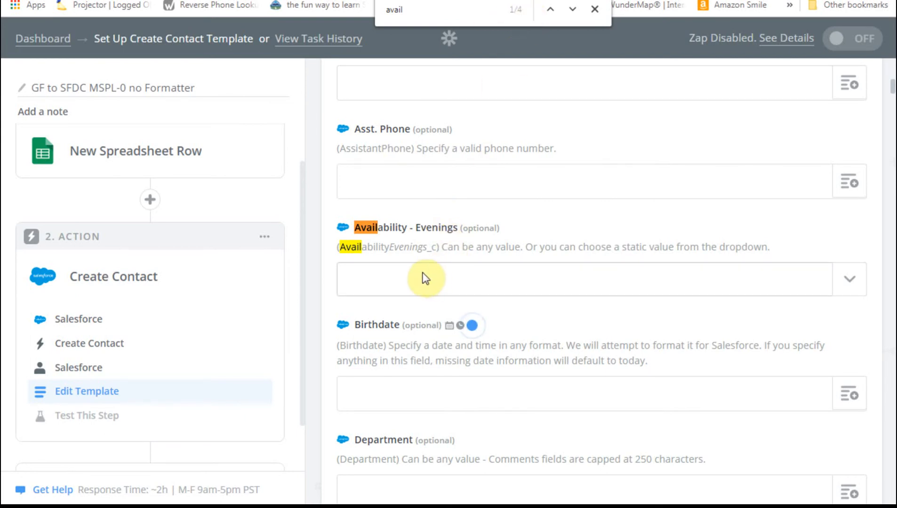
pyautogui.click(390, 280)
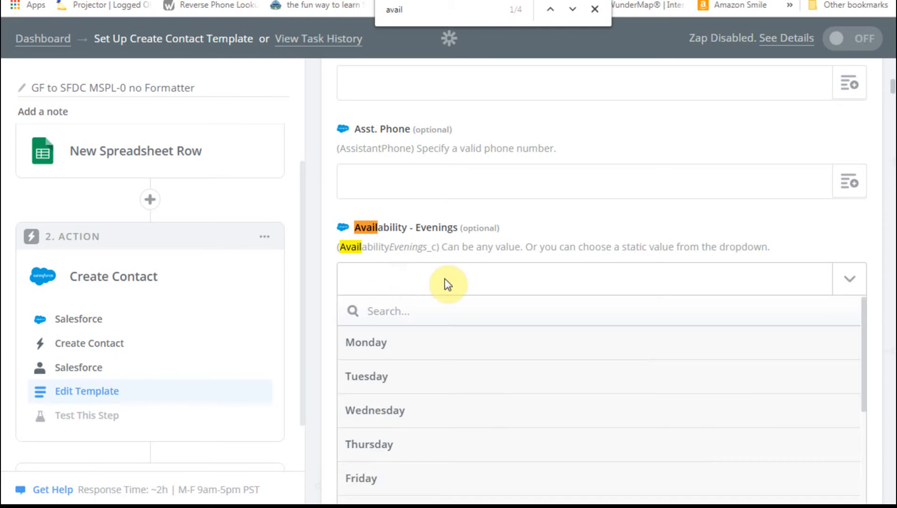
pyautogui.scroll(-2, 490, 326)
pyautogui.scroll(2, 490, 329)
pyautogui.scroll(-4, 490, 325)
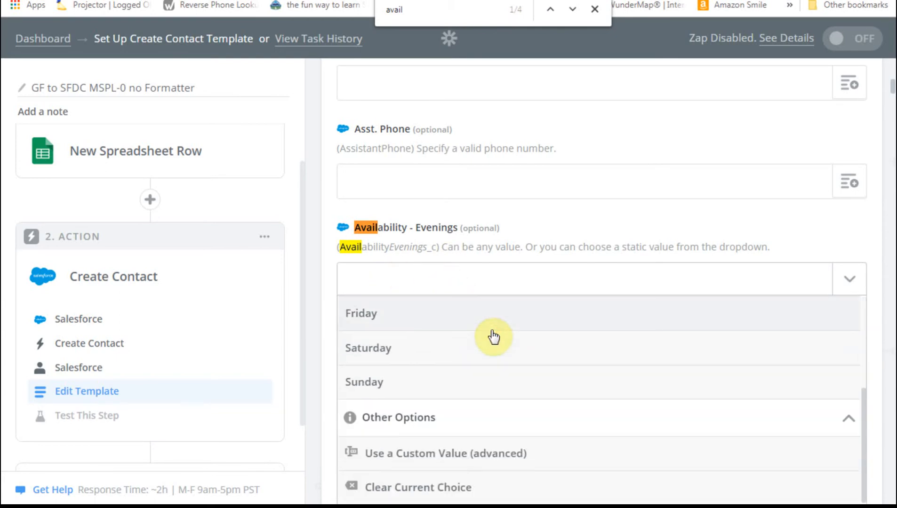
pyautogui.click(432, 454)
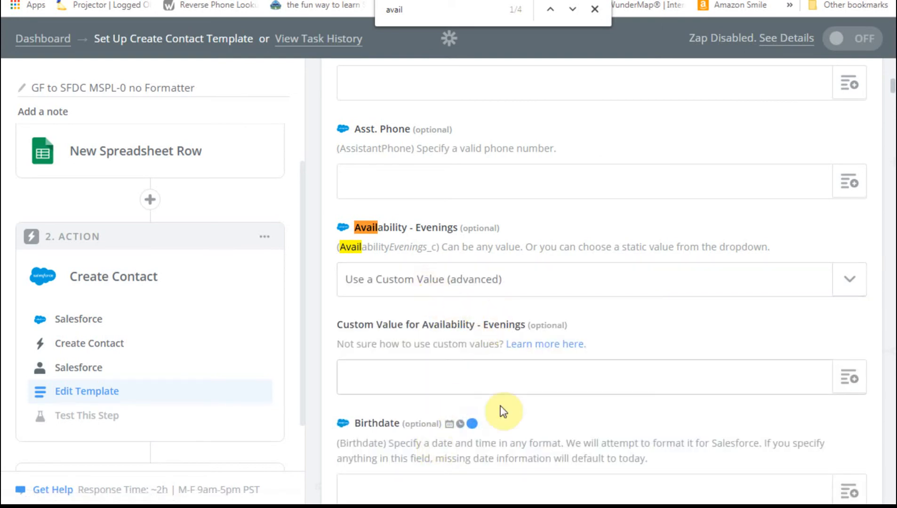
# Map the custom value for Availability - Evenings to the Availability field of the New Spreadsheet Row trigger
pyautogui.click(846, 380)
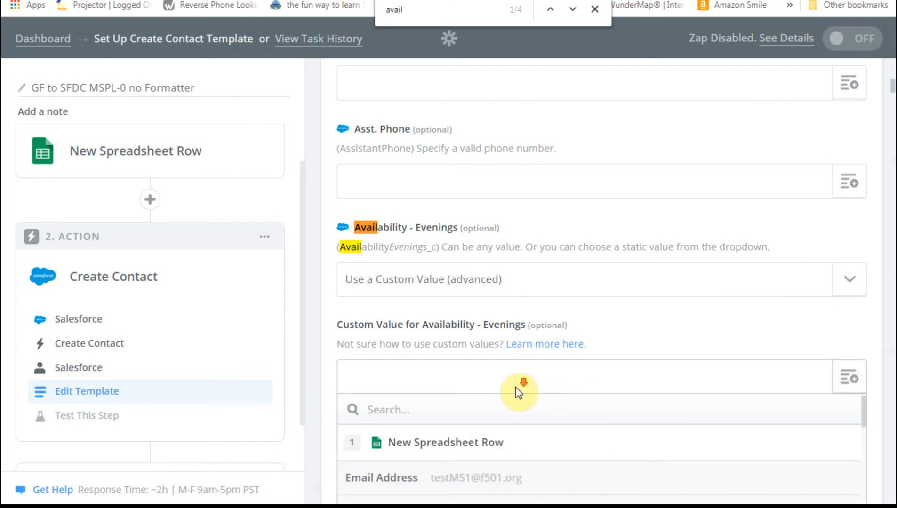
pyautogui.scroll(2, 515, 386)
pyautogui.scroll(-5, 516, 396)
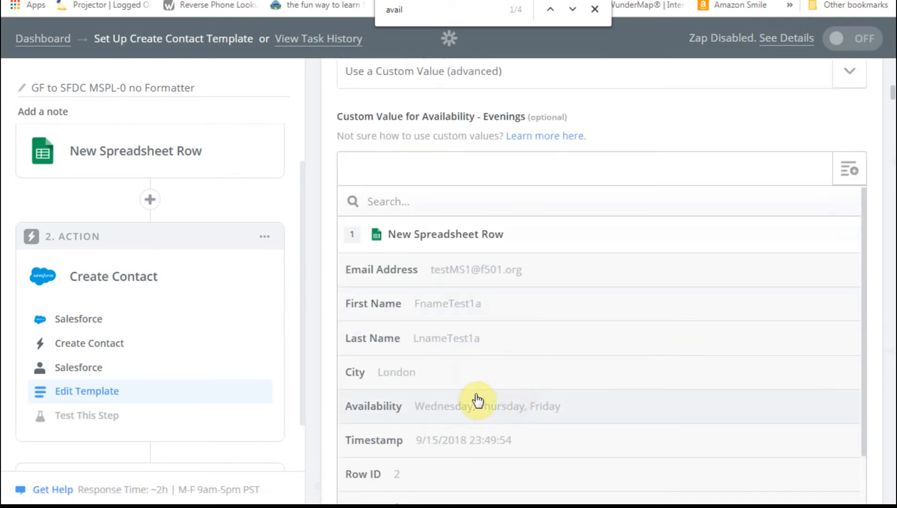
pyautogui.click(380, 407)
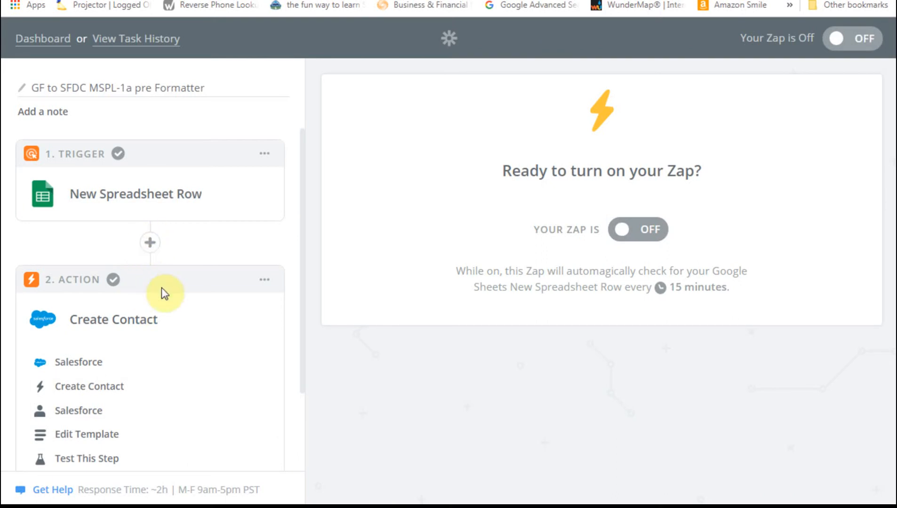
# Add a Formatter action step between the New Spreadsheet Row trigger and Create Contact in the GF to SFDC MSPL-1a pre Formatter zap
pyautogui.click(152, 243)
pyautogui.click(100, 244)
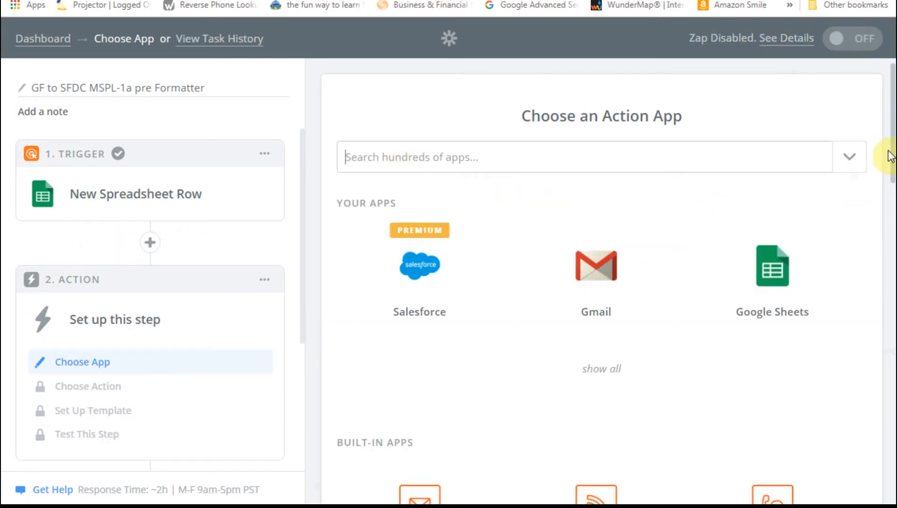
pyautogui.moveTo(891, 133); pyautogui.dragTo(894, 329)
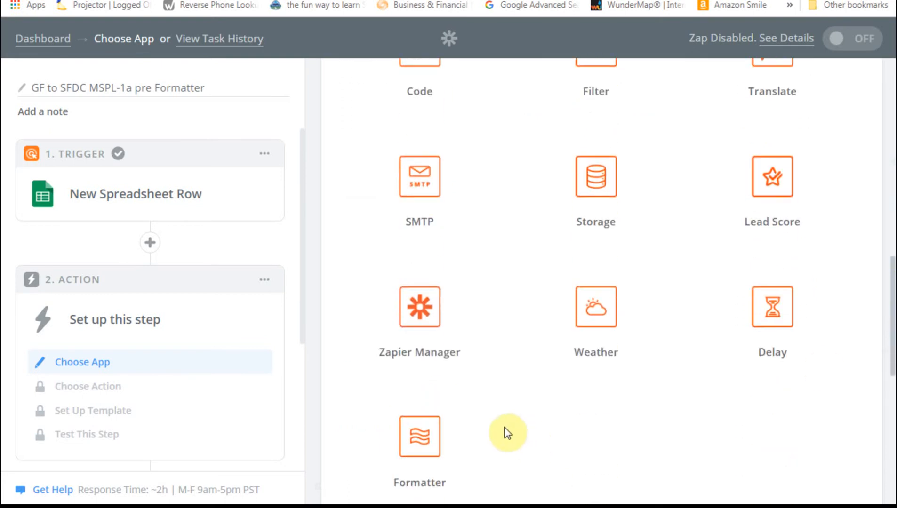
pyautogui.click(424, 435)
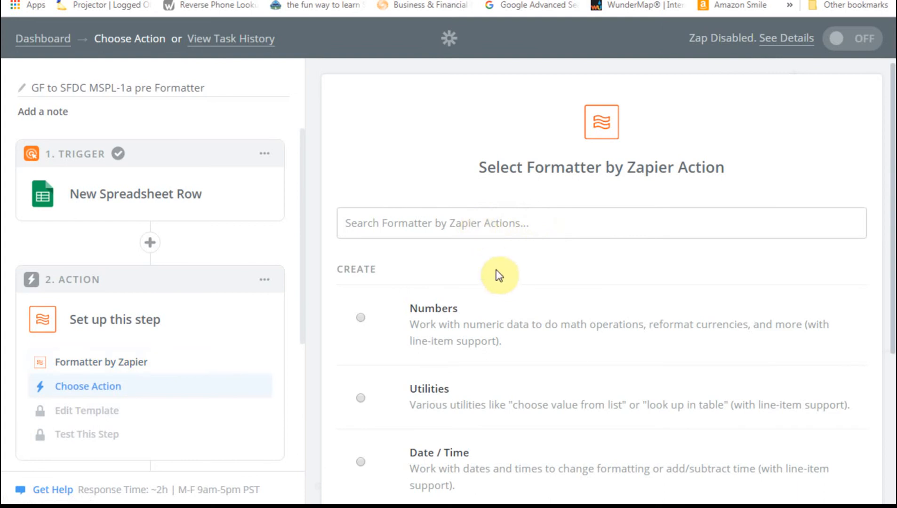
# Select Text as the Formatter action and save it to continue to the template setup
pyautogui.scroll(-5, 498, 275)
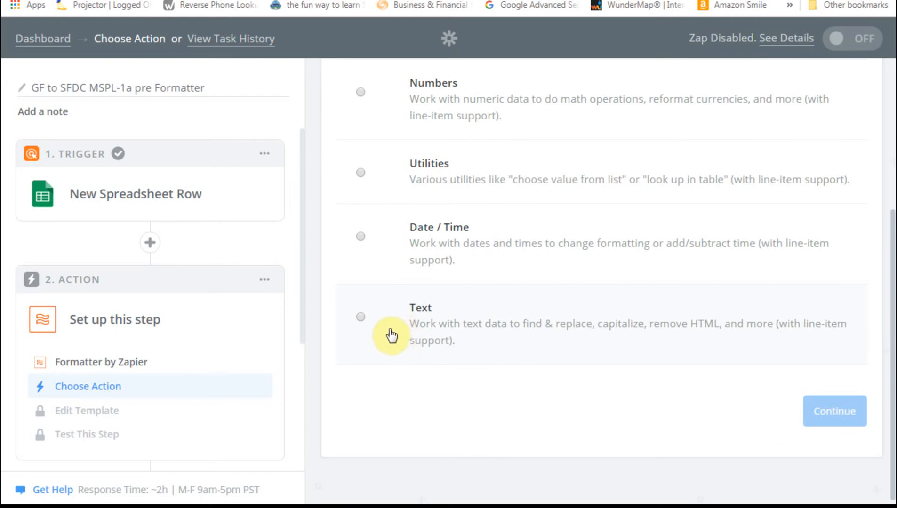
pyautogui.click(360, 319)
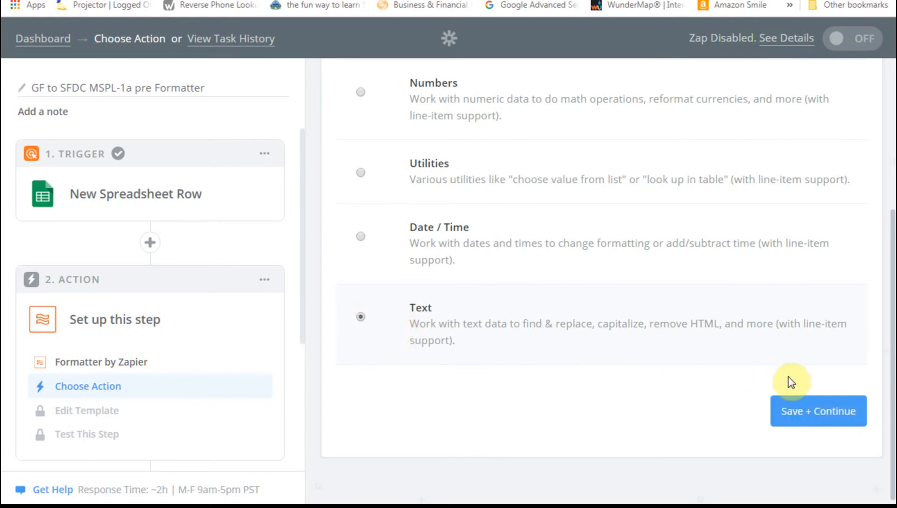
pyautogui.click(827, 410)
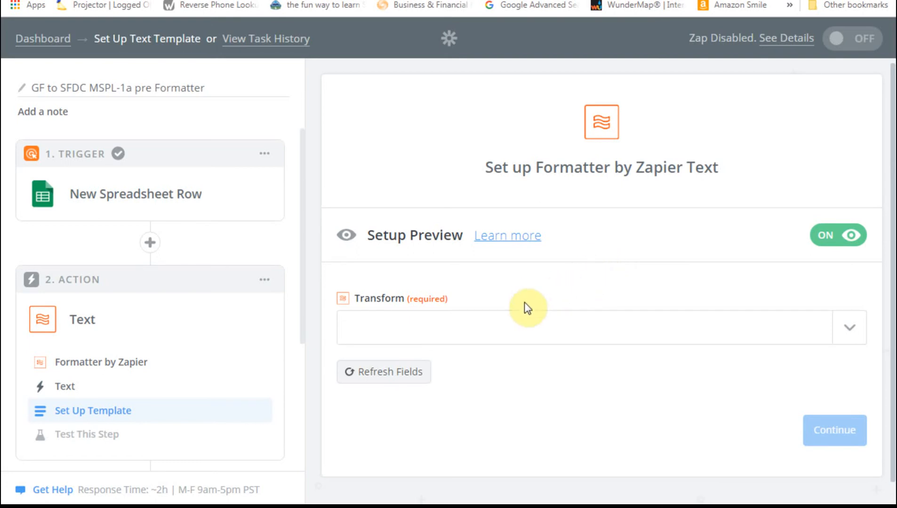
# Set the Text formatter's Transform to Replace
pyautogui.click(536, 328)
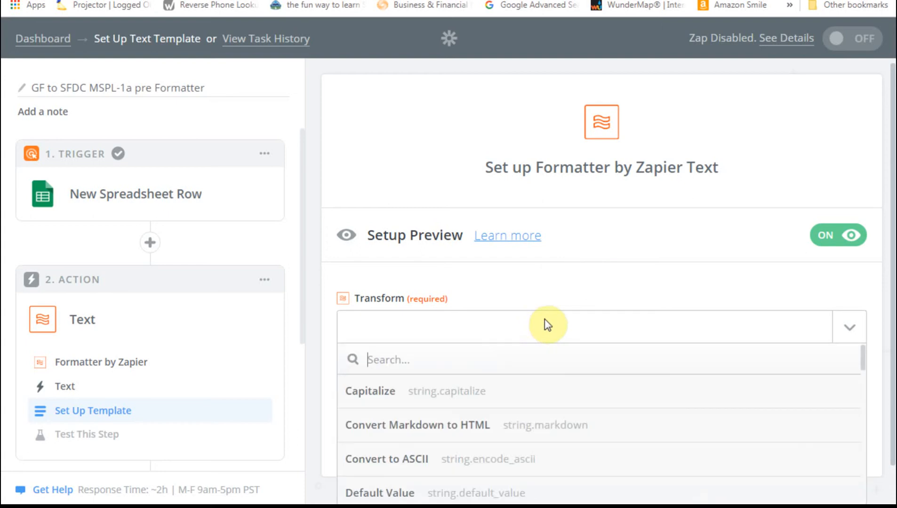
pyautogui.scroll(-1, 555, 327)
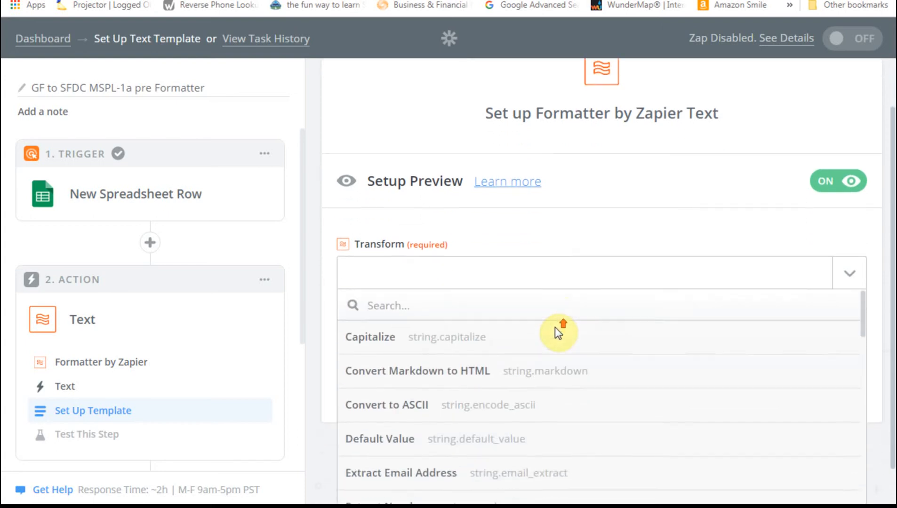
pyautogui.scroll(-5, 556, 341)
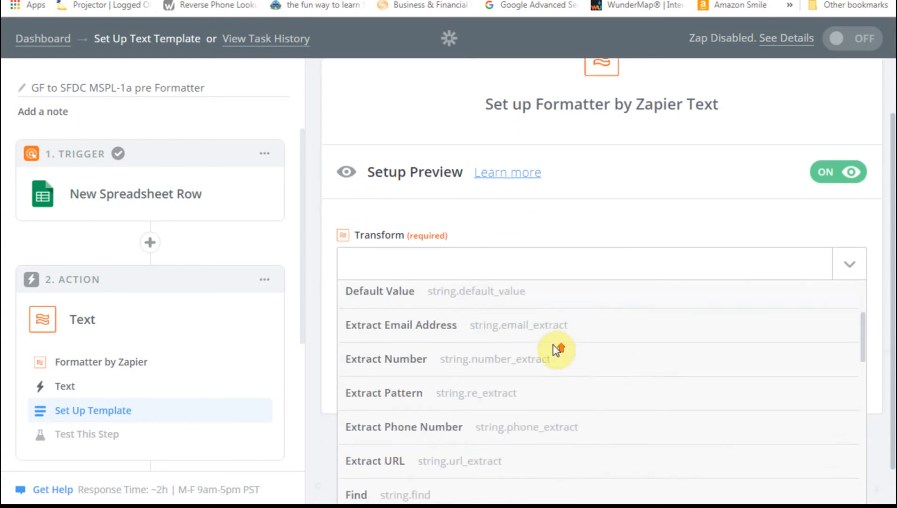
pyautogui.scroll(-3, 554, 348)
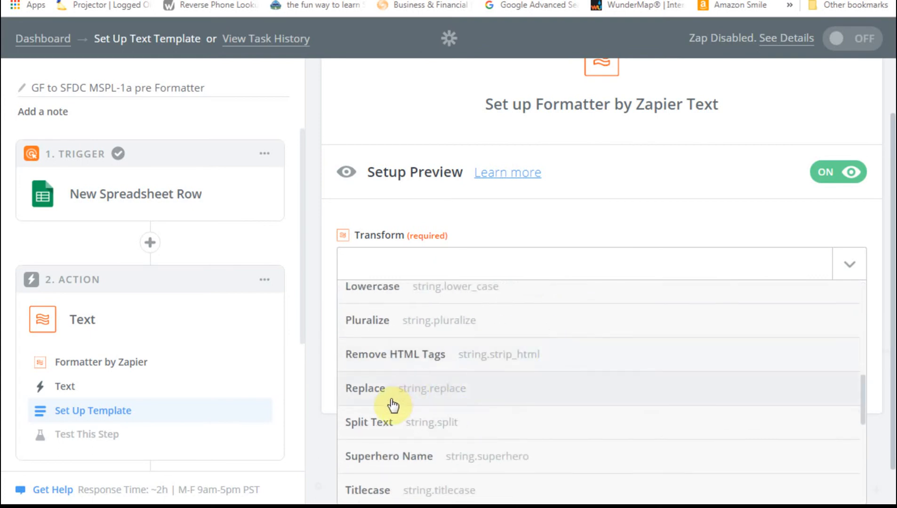
pyautogui.click(370, 398)
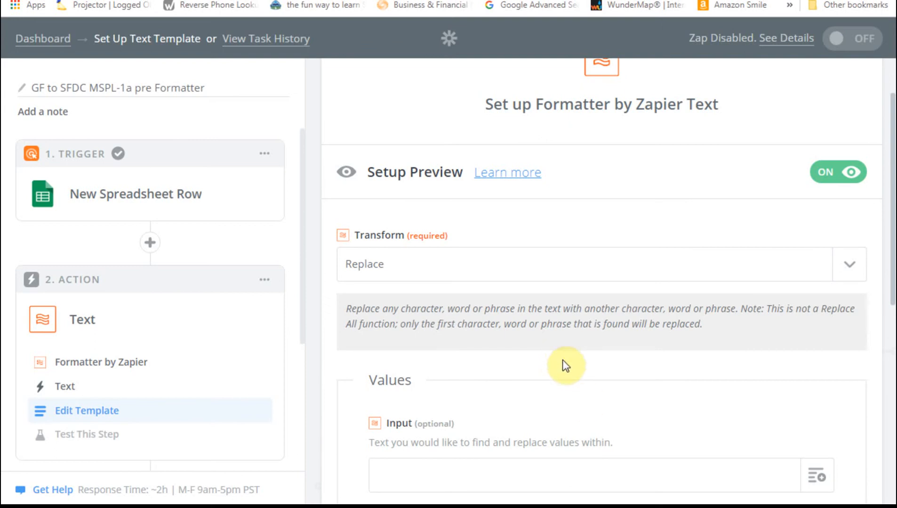
# Insert the spreadsheet row's Availability field as the Input value of the Replace transform
pyautogui.scroll(-2, 659, 463)
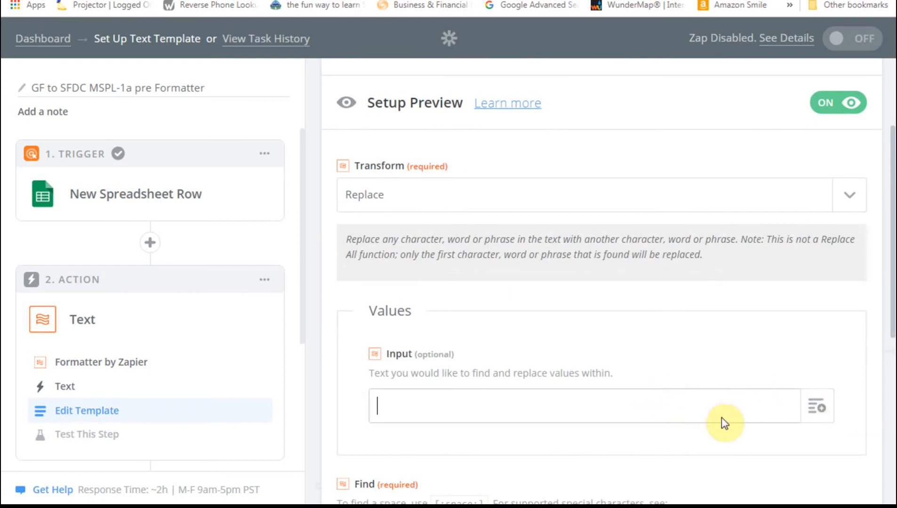
pyautogui.click(816, 407)
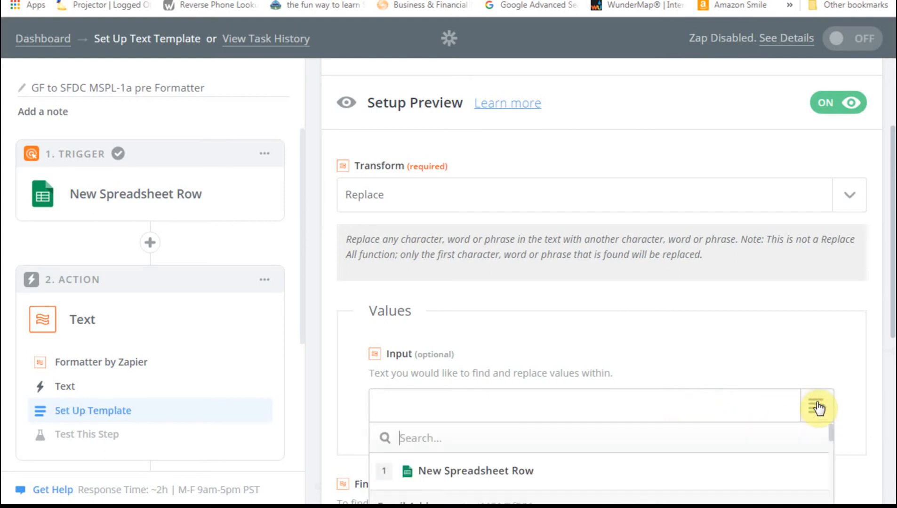
pyautogui.scroll(-2, 620, 452)
pyautogui.scroll(2, 620, 452)
pyautogui.scroll(-3, 620, 452)
pyautogui.scroll(1, 620, 452)
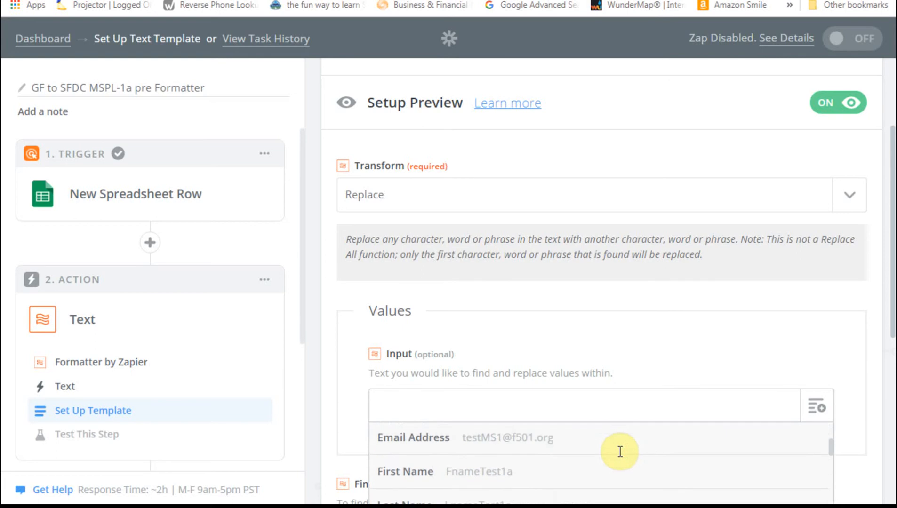
pyautogui.moveTo(893, 317); pyautogui.dragTo(892, 387)
pyautogui.click(754, 373)
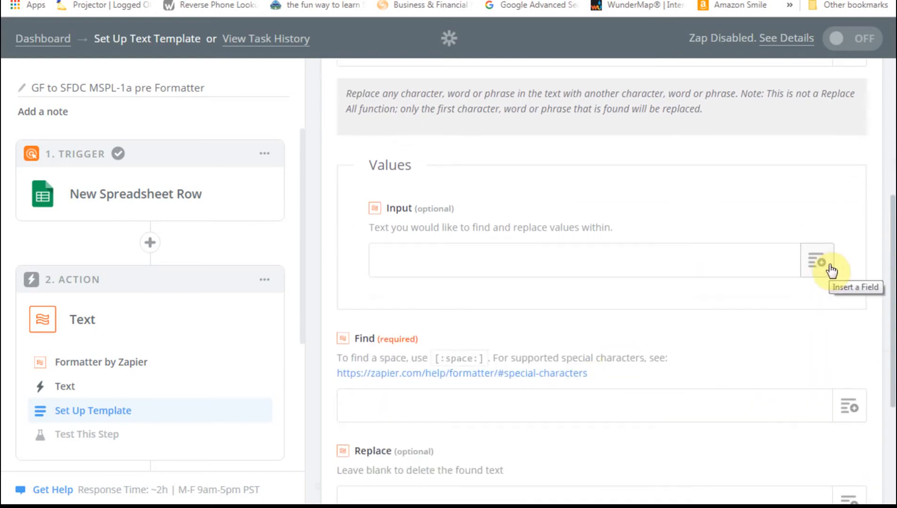
pyautogui.click(823, 269)
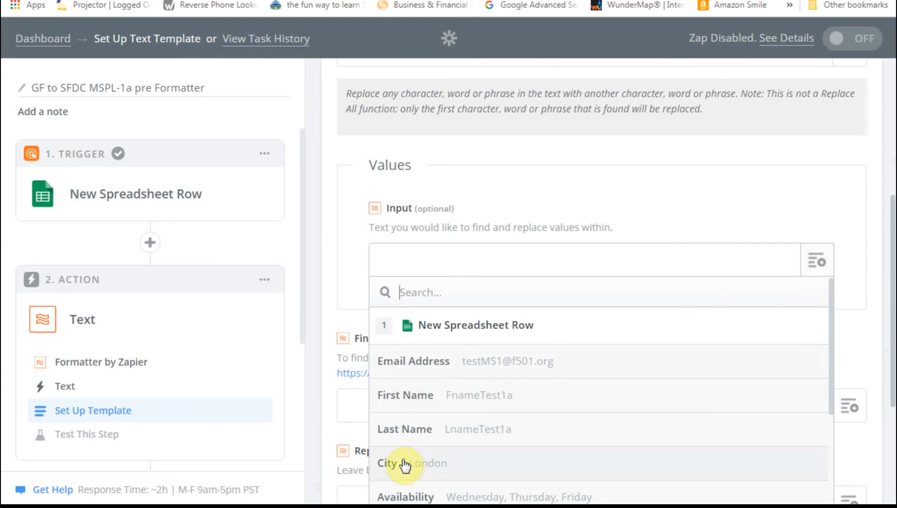
pyautogui.scroll(-1, 409, 451)
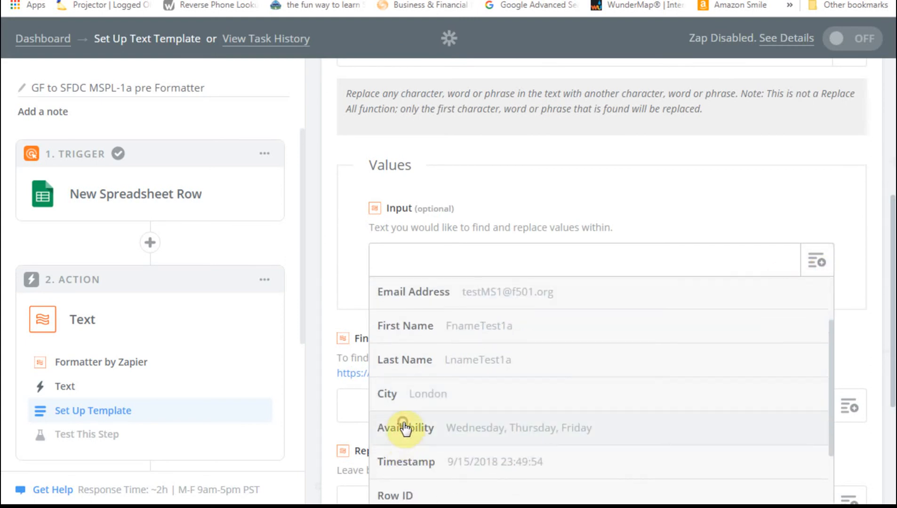
pyautogui.click(405, 428)
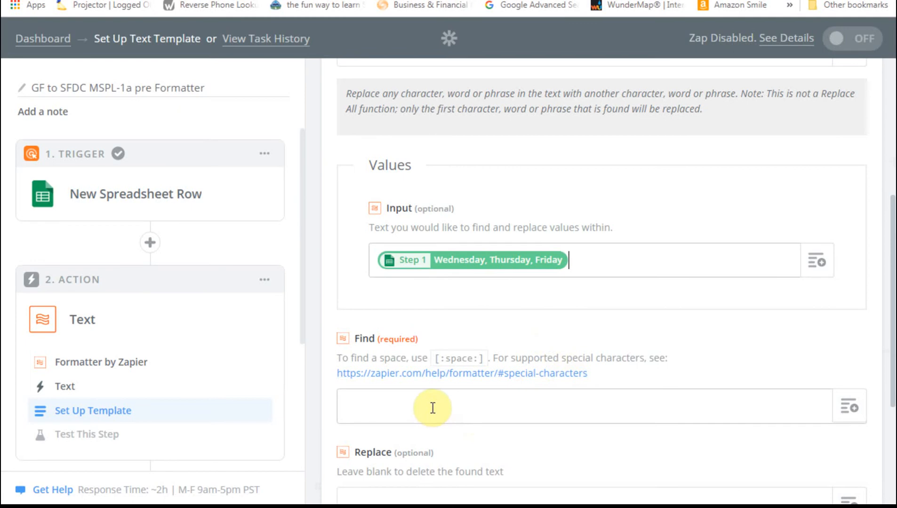
# Set the Find text to ",[:space:]" and the Replace text to ";"
pyautogui.click(434, 360)
pyautogui.moveTo(442, 361); pyautogui.dragTo(484, 361)
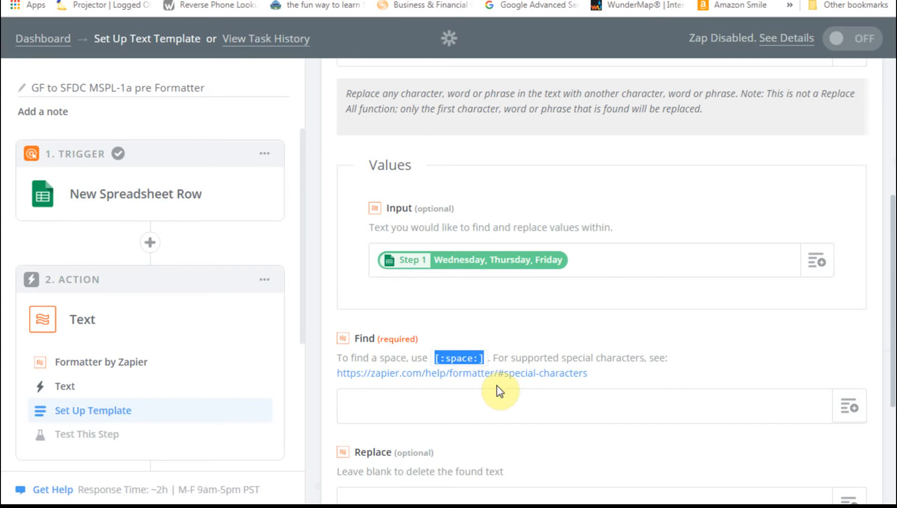
pyautogui.click(400, 408)
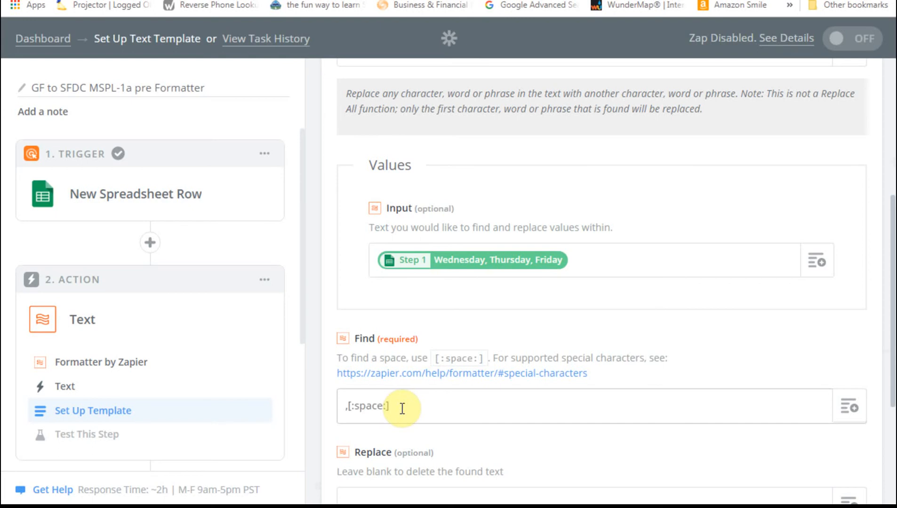
pyautogui.scroll(-1, 494, 447)
pyautogui.click(470, 430)
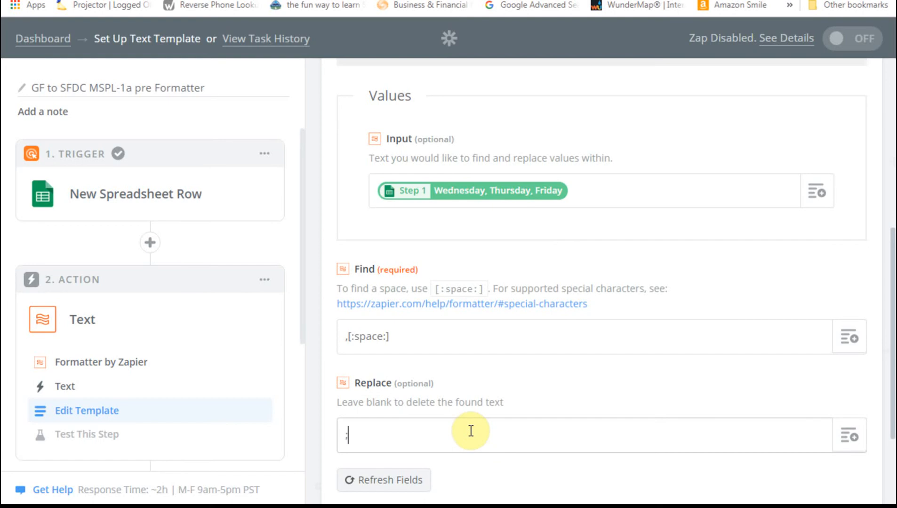
# Save the Replace template of the Text action and continue to its test
pyautogui.scroll(1, 797, 376)
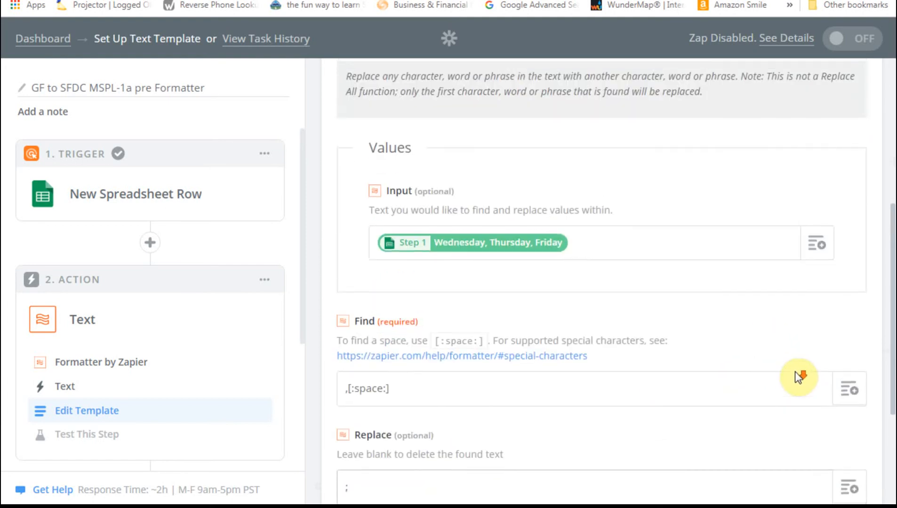
pyautogui.scroll(-2, 799, 378)
pyautogui.scroll(1, 798, 378)
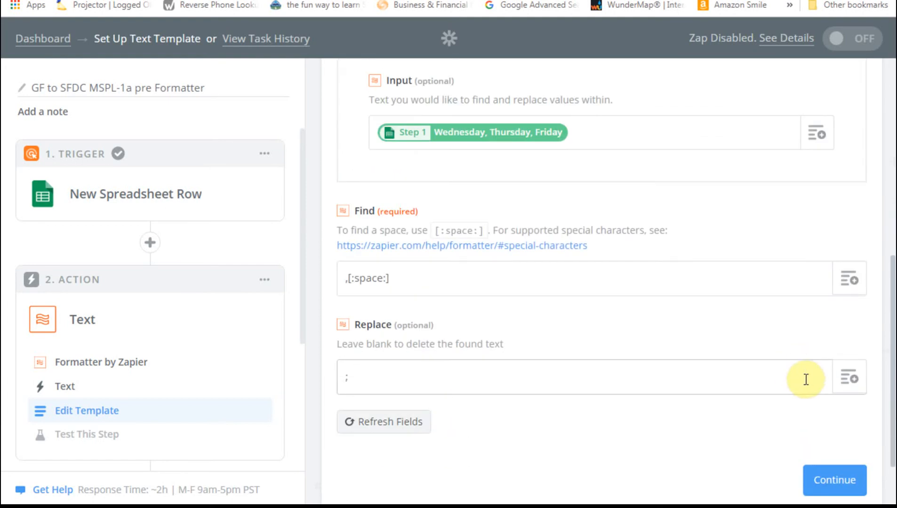
pyautogui.click(841, 484)
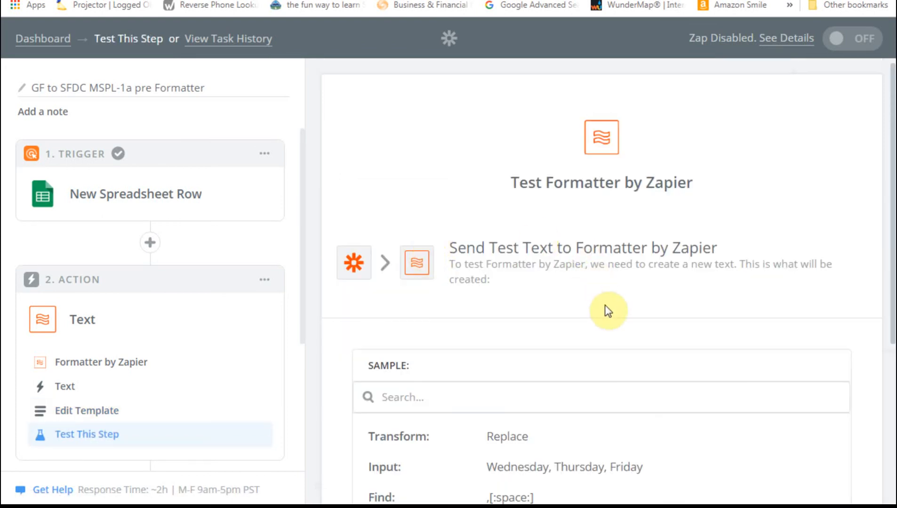
# Review the sample Replace values and send the test text to Formatter by Zapier
pyautogui.scroll(-4, 608, 310)
pyautogui.scroll(2, 610, 305)
pyautogui.scroll(-3, 668, 400)
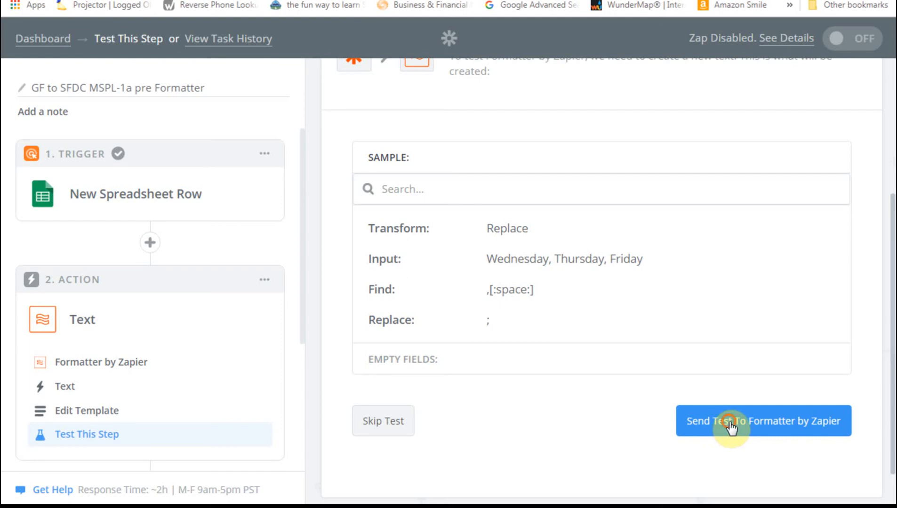
pyautogui.click(729, 422)
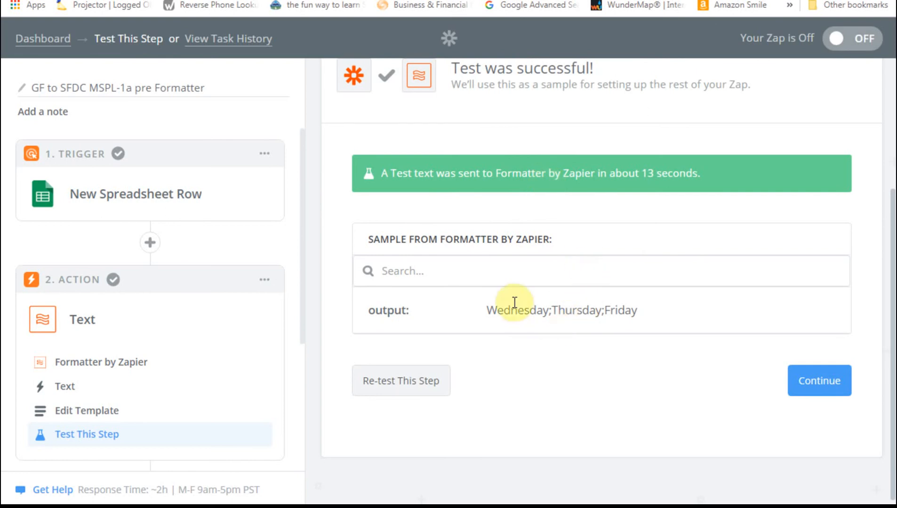
pyautogui.scroll(3, 592, 339)
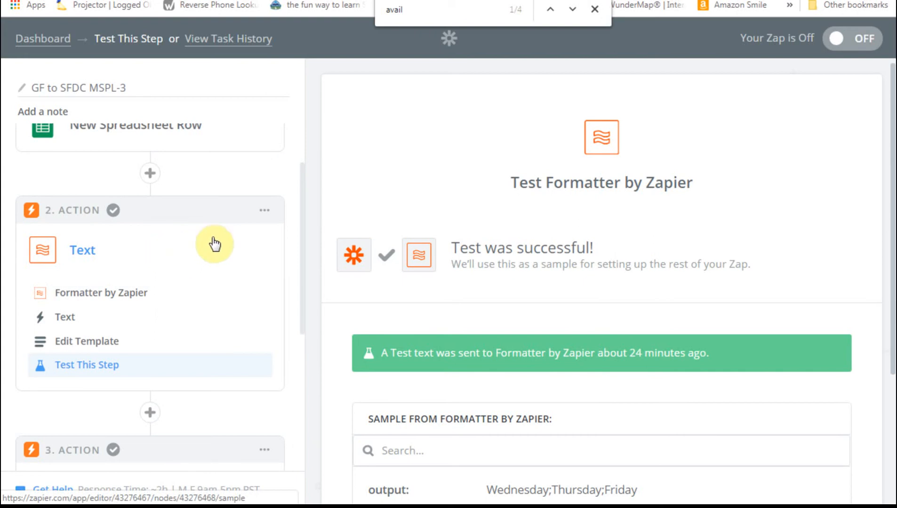
# Rename the second action, Text, as "Reformat MS Picklist"
pyautogui.click(214, 253)
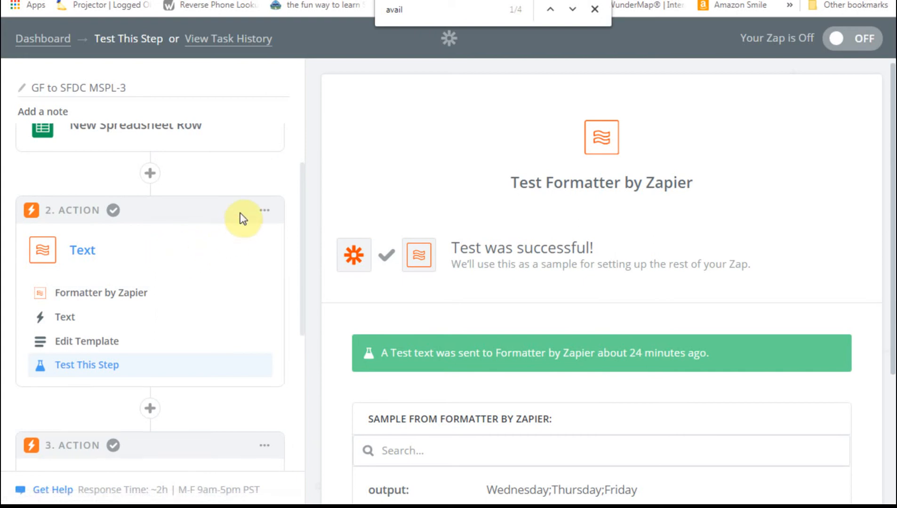
pyautogui.click(265, 212)
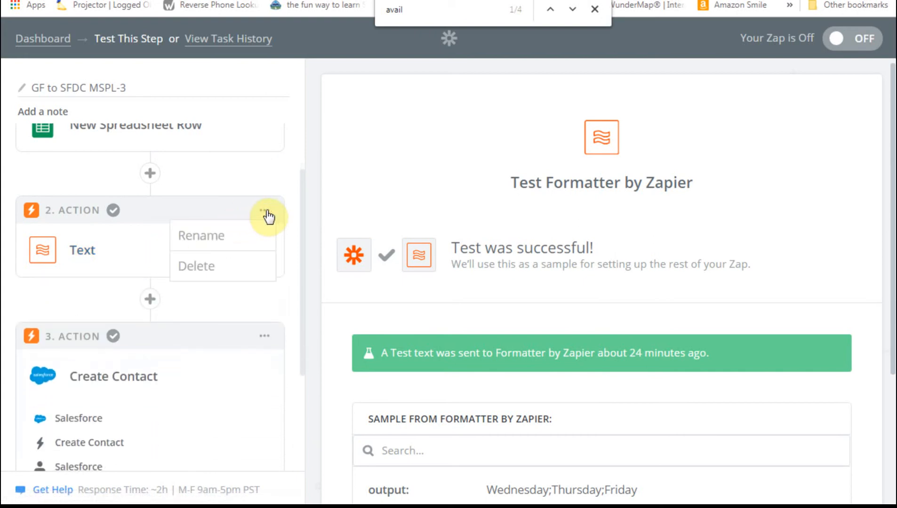
pyautogui.click(201, 235)
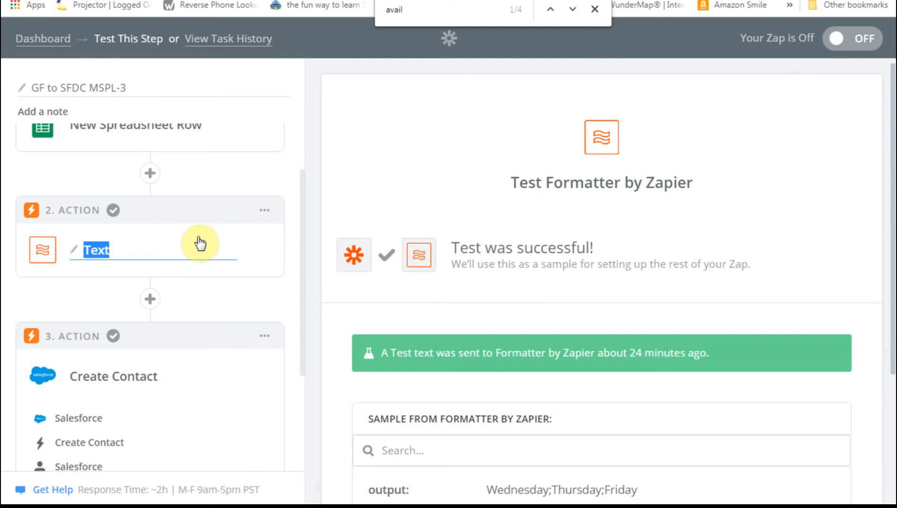
pyautogui.write('Reformatt MS Picklist')
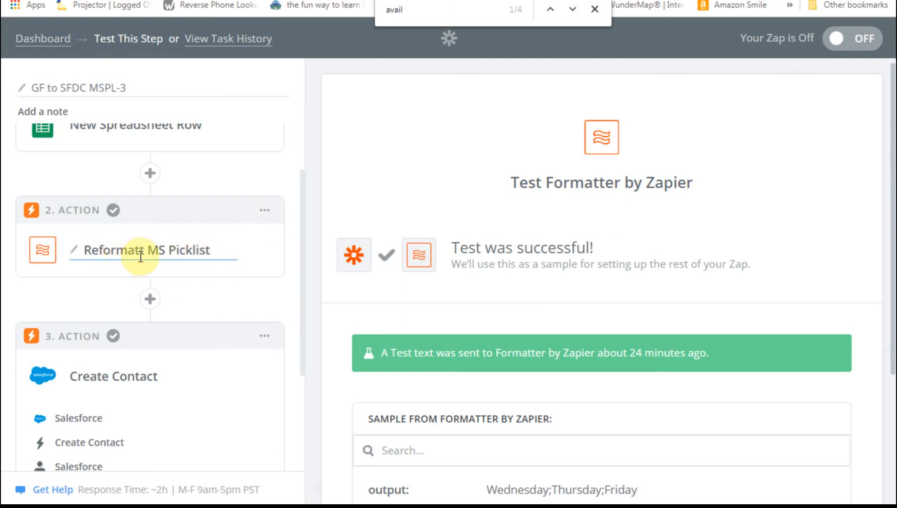
pyautogui.press('BackSpace')
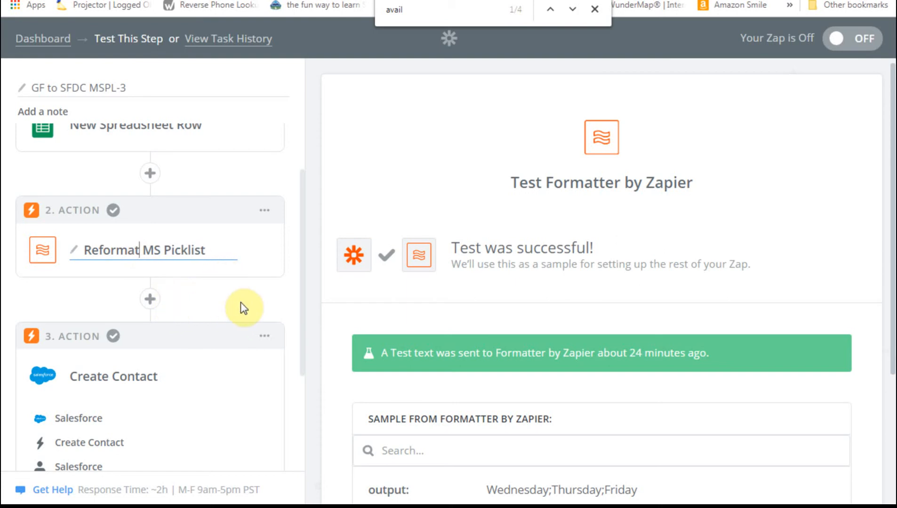
pyautogui.scroll(1, 241, 305)
pyautogui.scroll(1, 244, 307)
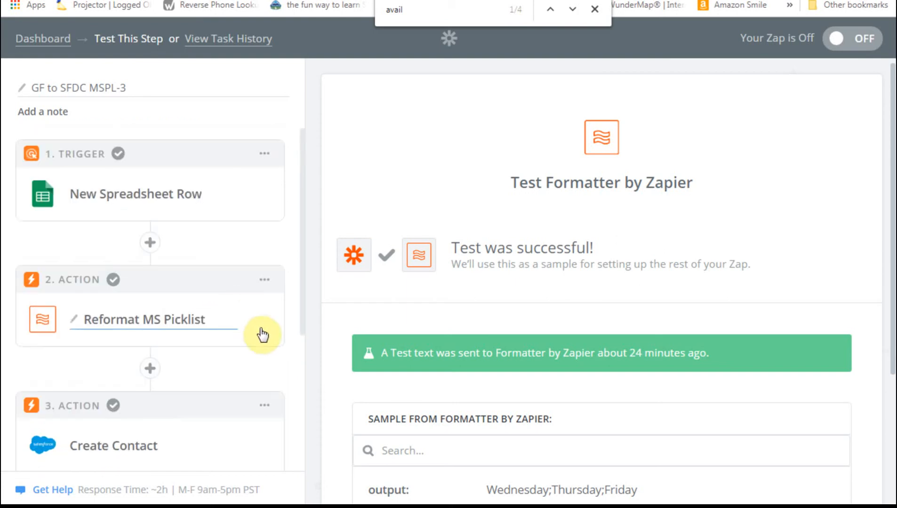
pyautogui.click(268, 324)
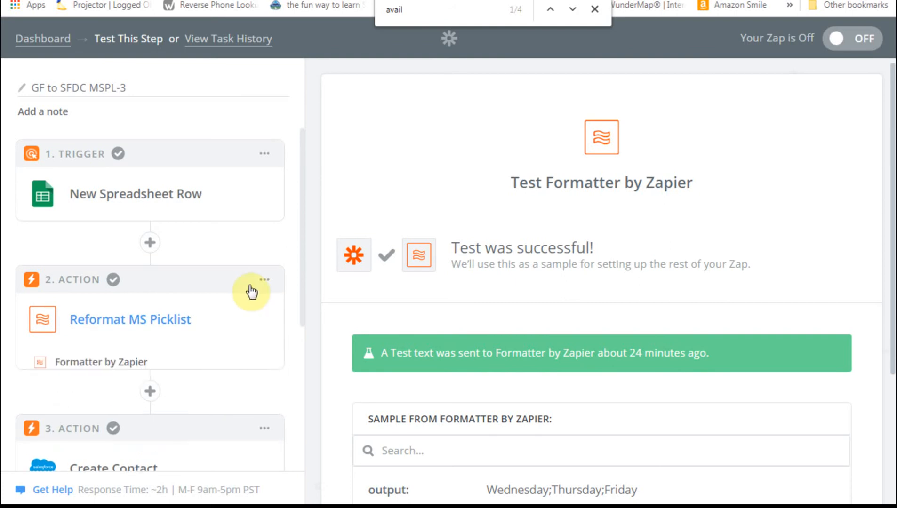
# Open the Create Contact action's template and find its Availability - Evenings field by searching the page for "avail"
pyautogui.scroll(-3, 266, 341)
pyautogui.scroll(-2, 266, 346)
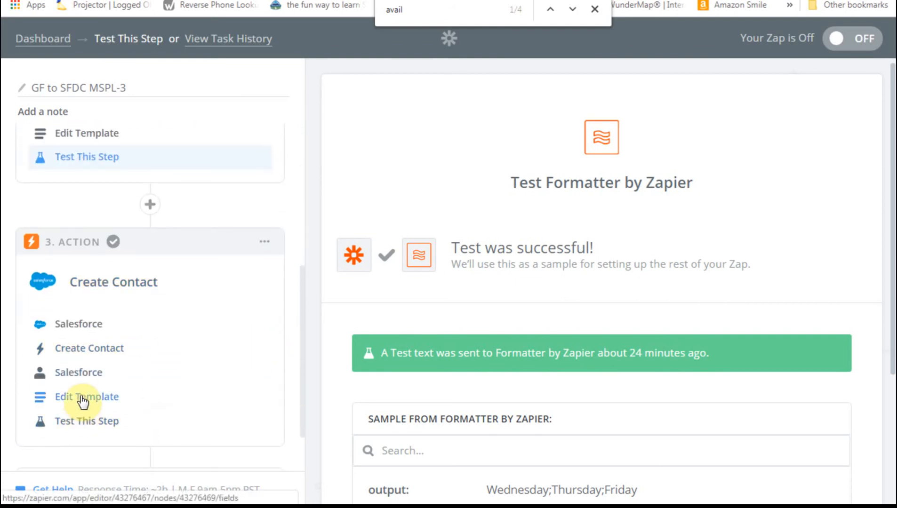
pyautogui.click(82, 399)
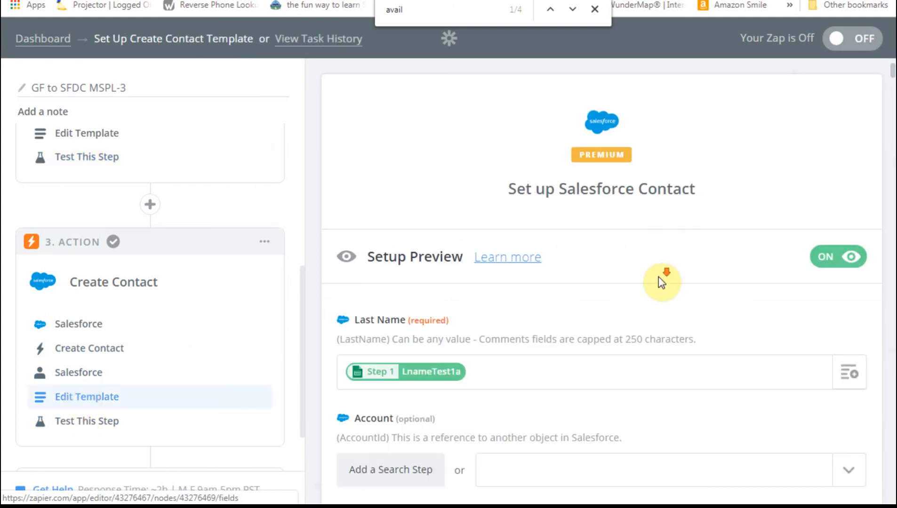
pyautogui.scroll(-1, 659, 276)
pyautogui.scroll(-1, 659, 277)
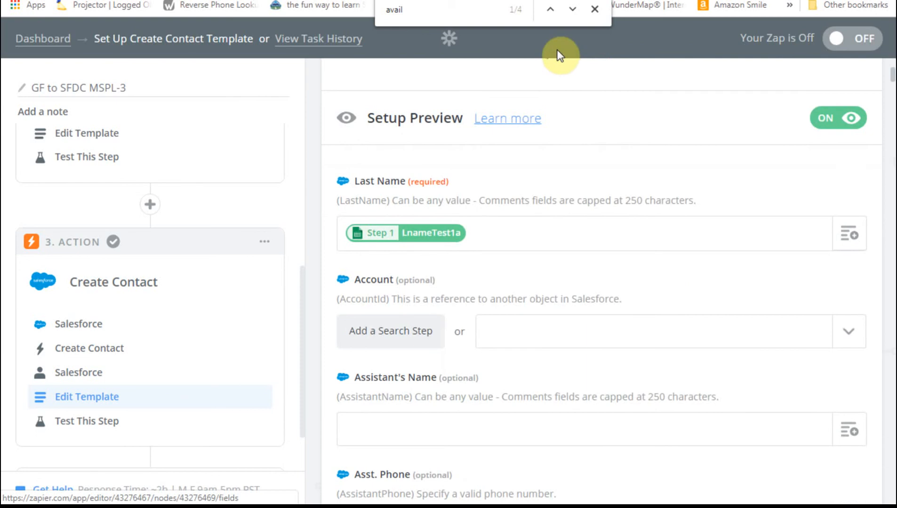
pyautogui.click(573, 11)
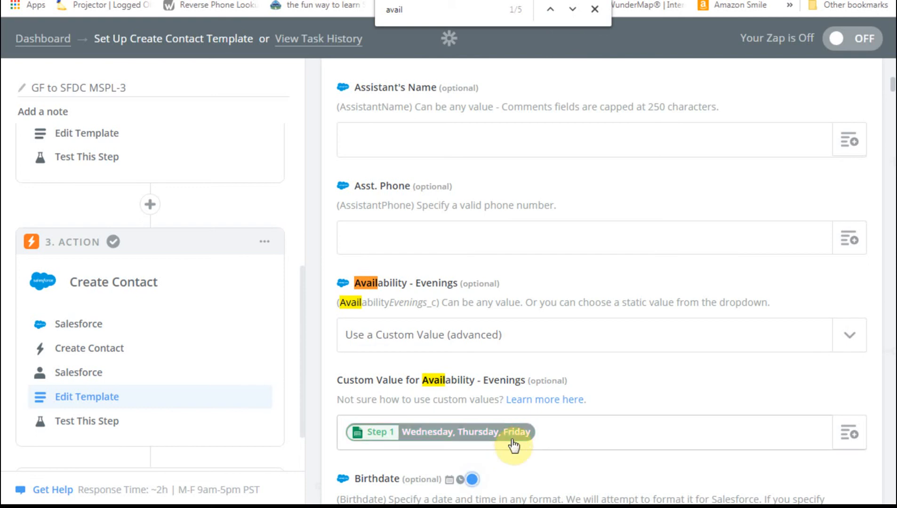
# Replace the custom value for Availability - Evenings with the Col$f output of the Reformat MS Picklist step
pyautogui.click(569, 436)
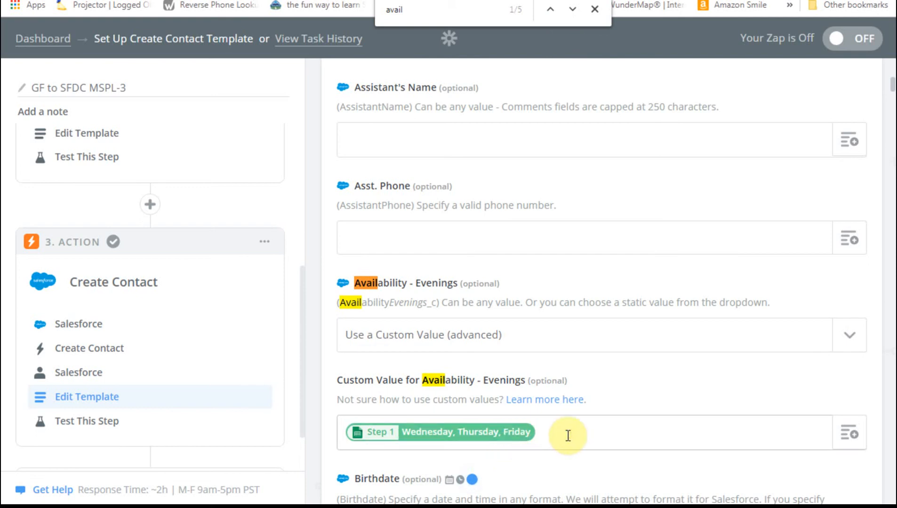
pyautogui.press('BackSpace')
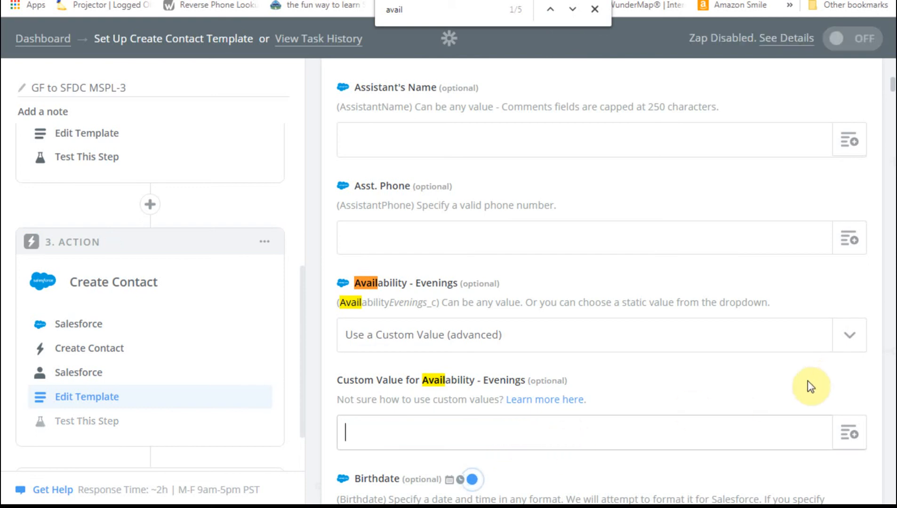
pyautogui.click(843, 442)
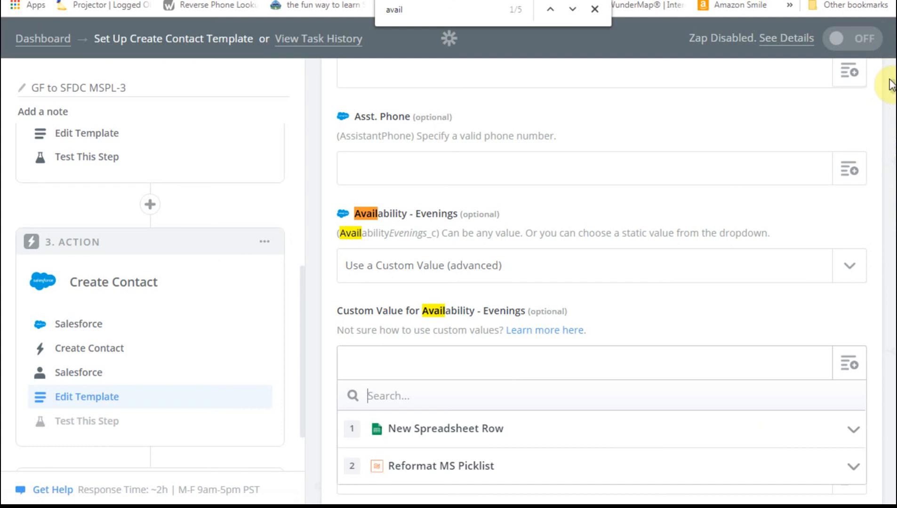
pyautogui.moveTo(892, 90); pyautogui.dragTo(892, 96)
pyautogui.click(888, 95)
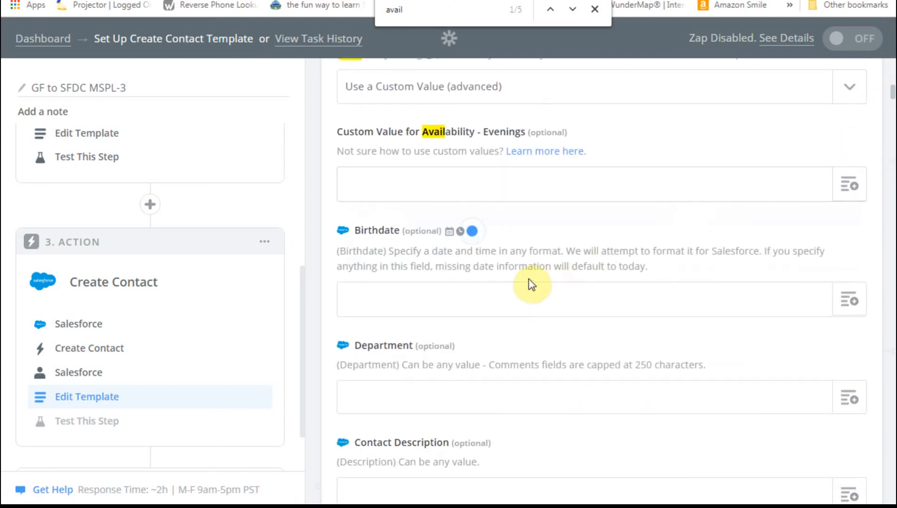
pyautogui.click(838, 192)
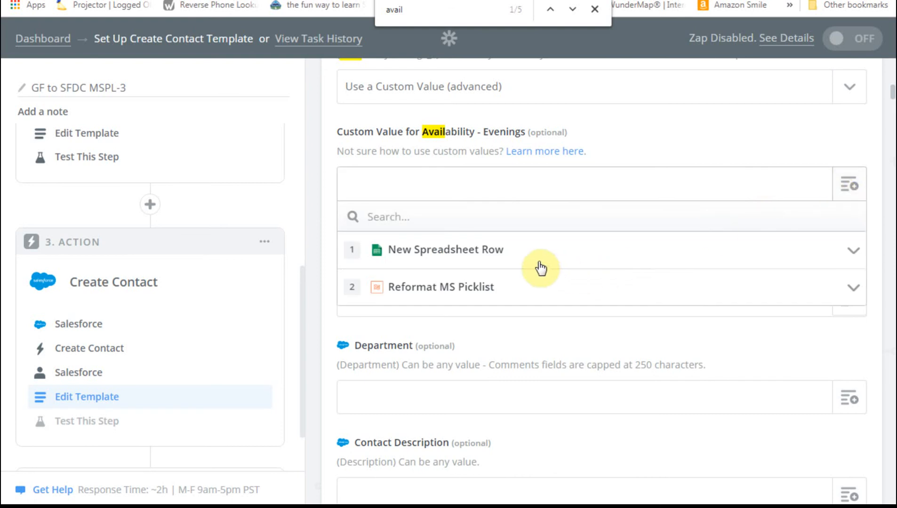
pyautogui.click(459, 288)
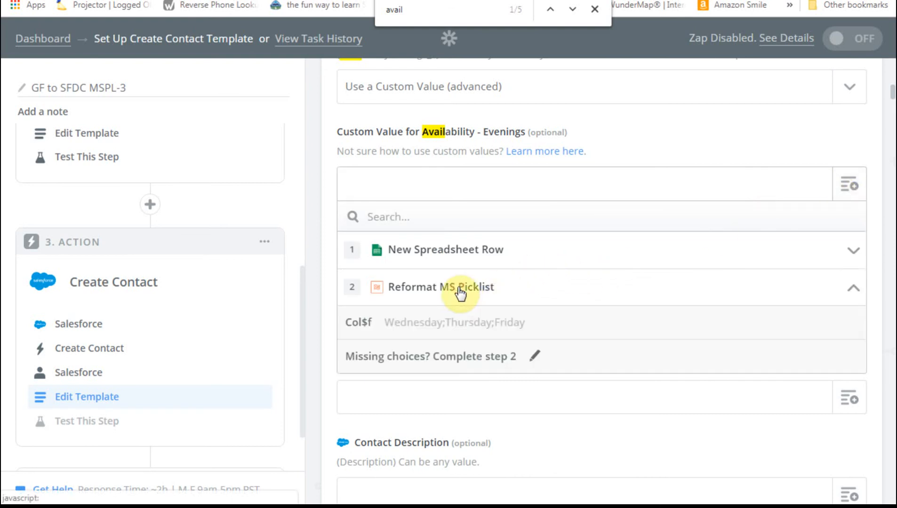
pyautogui.click(360, 324)
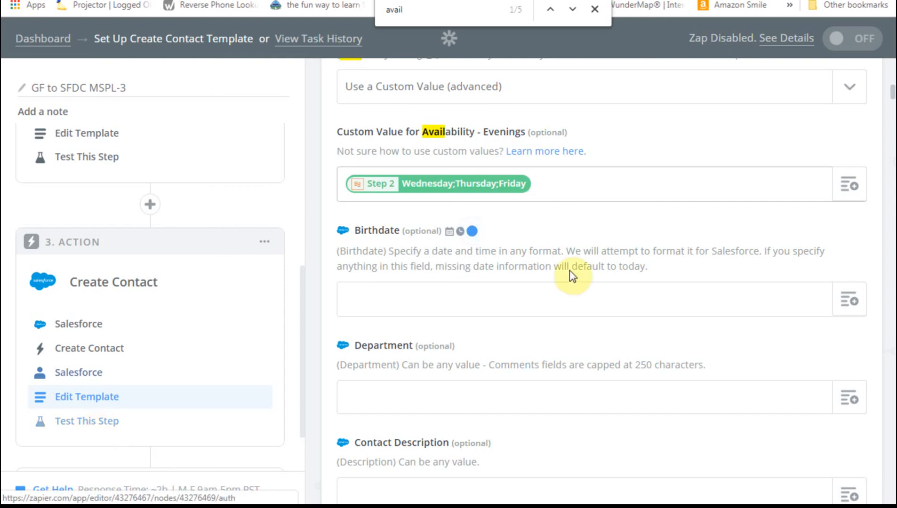
pyautogui.click(569, 227)
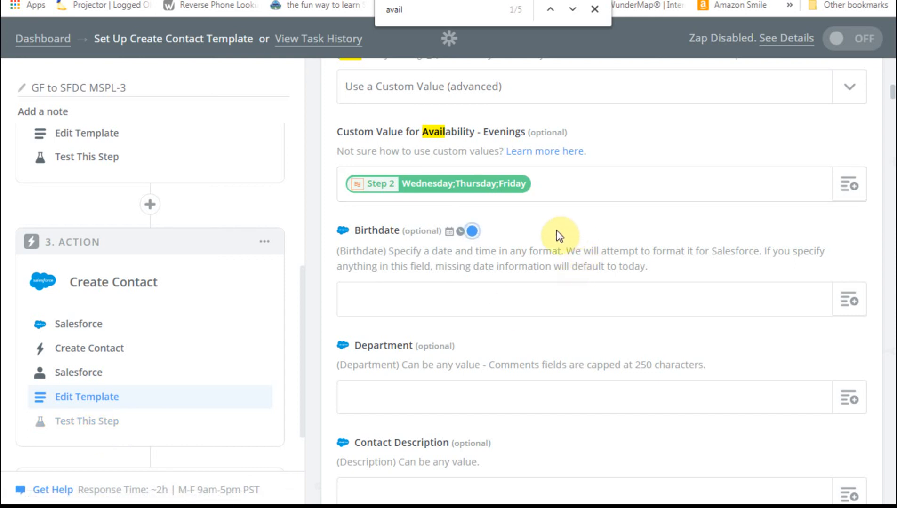
# Re-test the Create Contact action by sending a new test contact to Salesforce
pyautogui.click(84, 427)
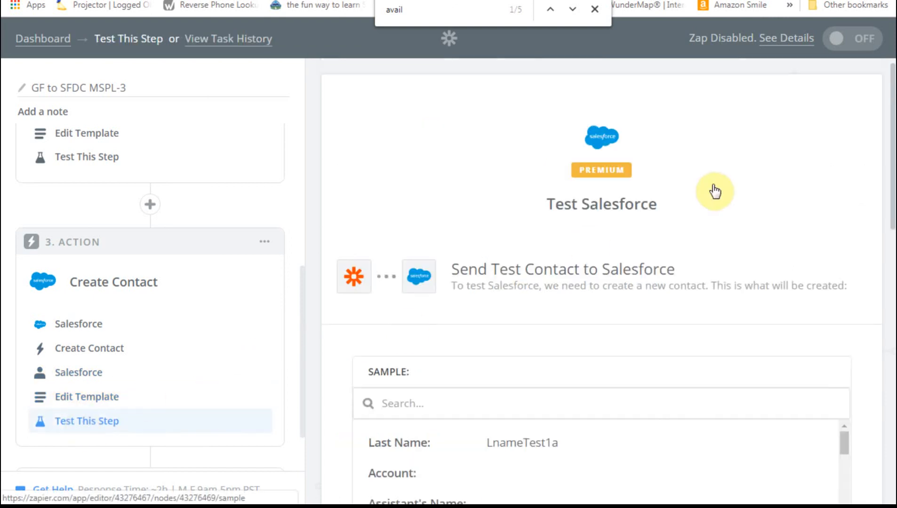
pyautogui.scroll(-4, 681, 345)
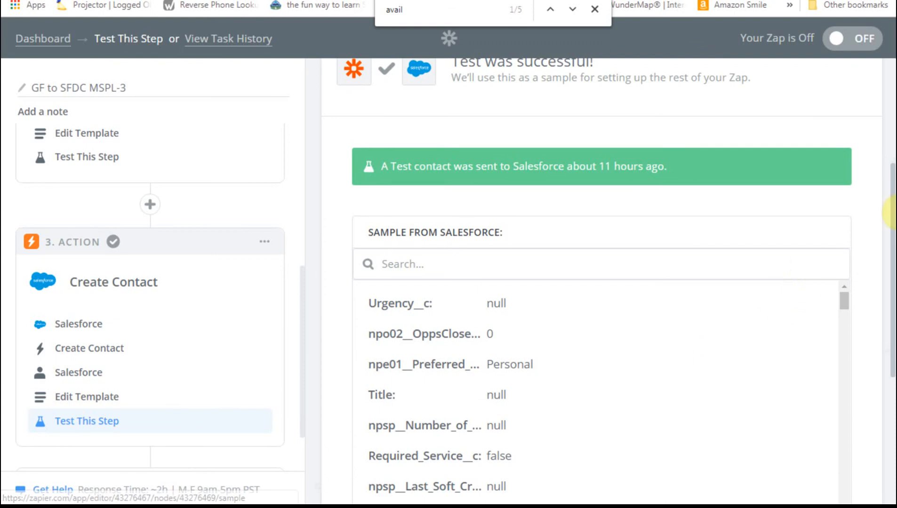
pyautogui.moveTo(892, 252); pyautogui.dragTo(892, 340)
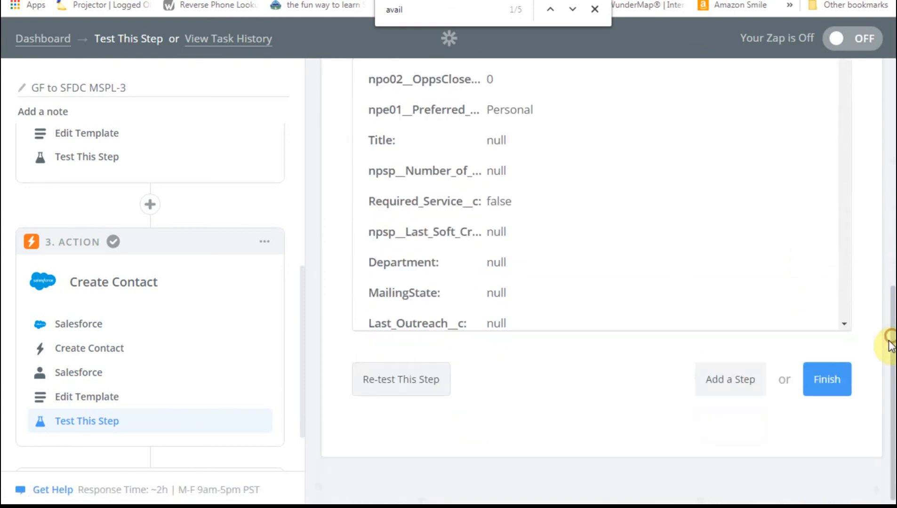
pyautogui.scroll(2, 487, 390)
pyautogui.click(415, 447)
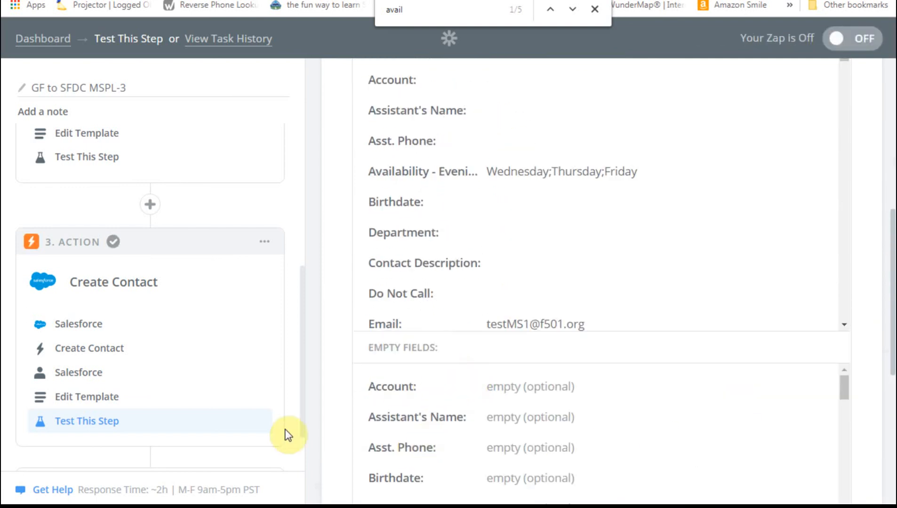
pyautogui.scroll(-7, 601, 283)
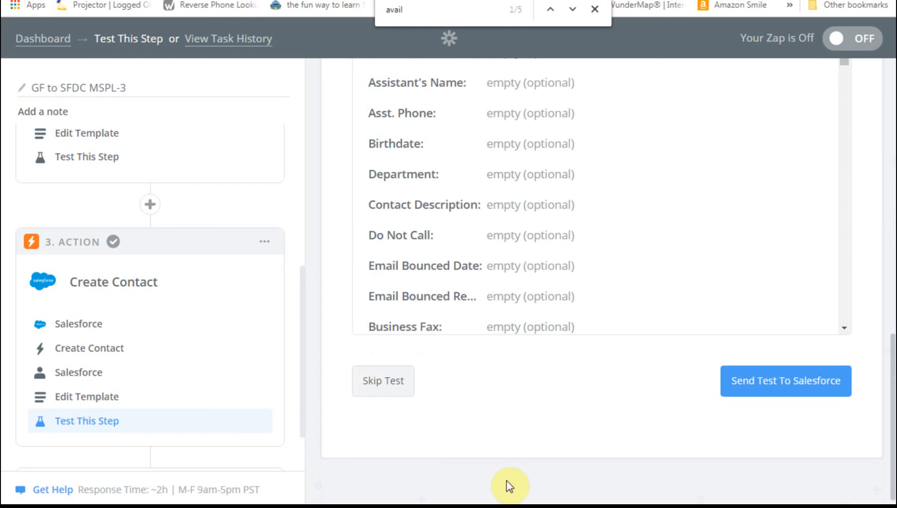
pyautogui.click(804, 385)
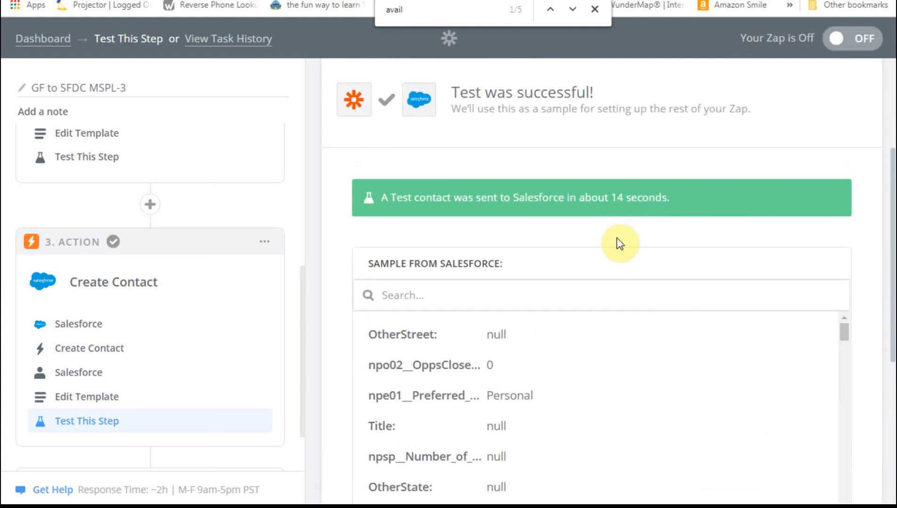
# Finish the Zap setup after the Salesforce contact test, continuing to the turn-on page
pyautogui.click(206, 381)
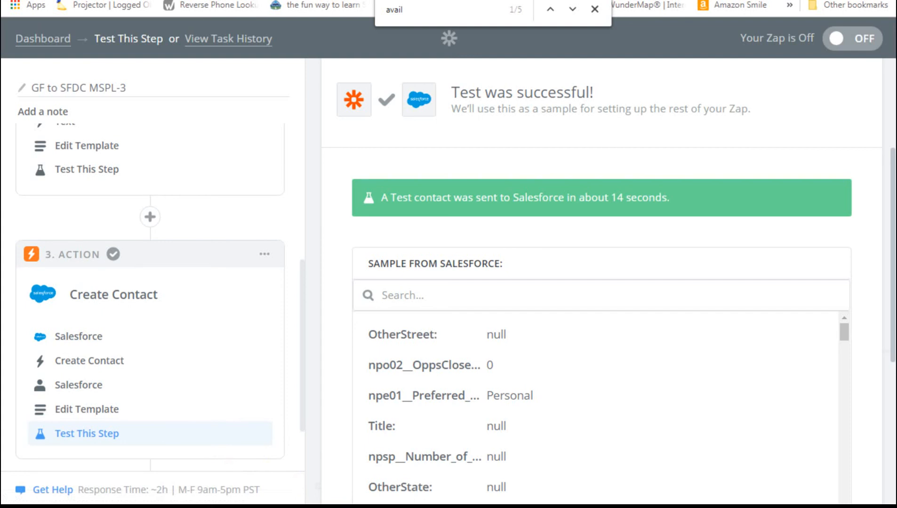
pyautogui.scroll(-5, 444, 461)
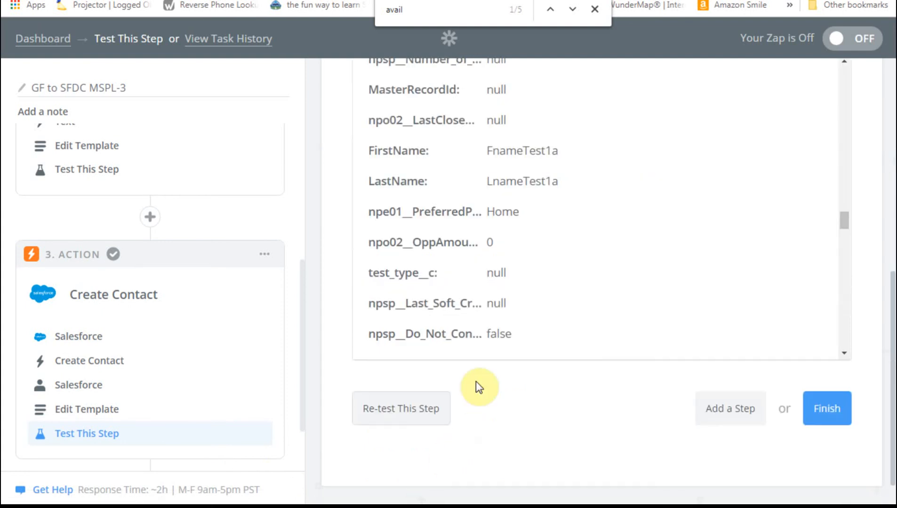
pyautogui.click(824, 410)
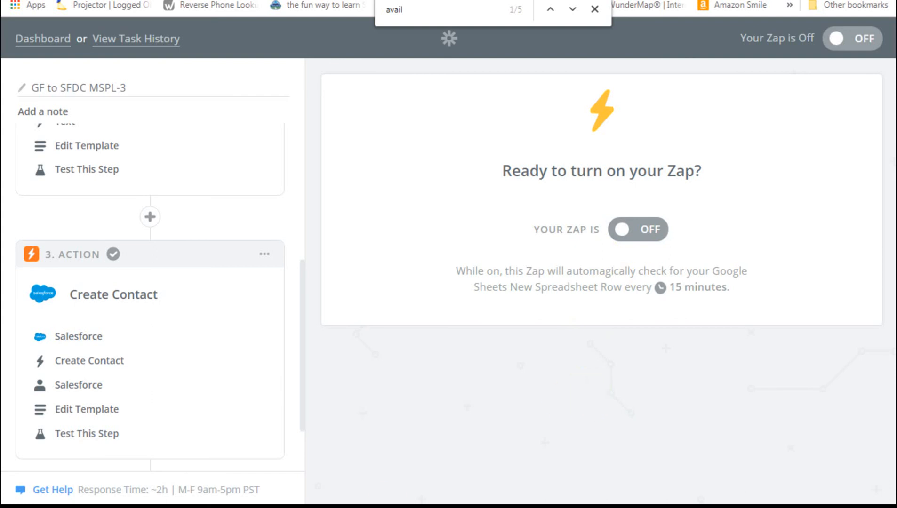
# Switch to Salesforce, check the test contact's Availability - Evenings value, and switch to the form responses spreadsheet
pyautogui.hotkey('ctrl', 'Tab')
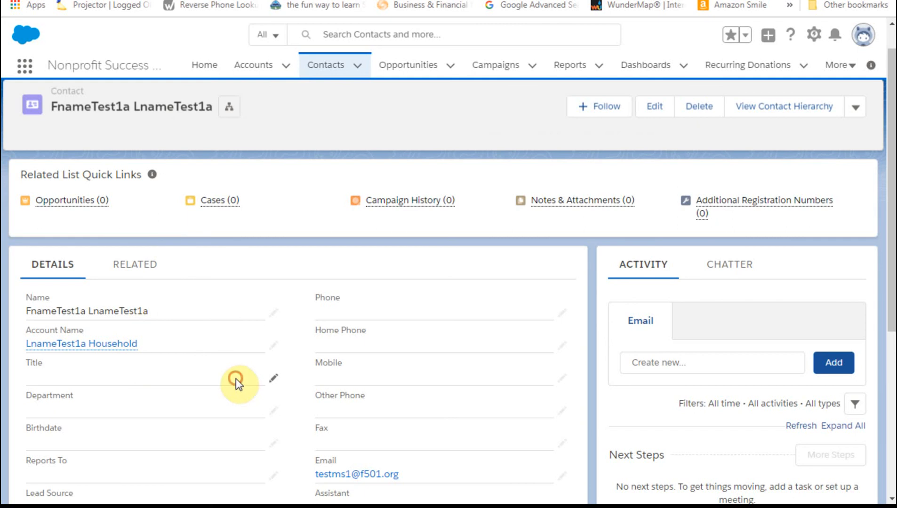
pyautogui.scroll(-5, 236, 380)
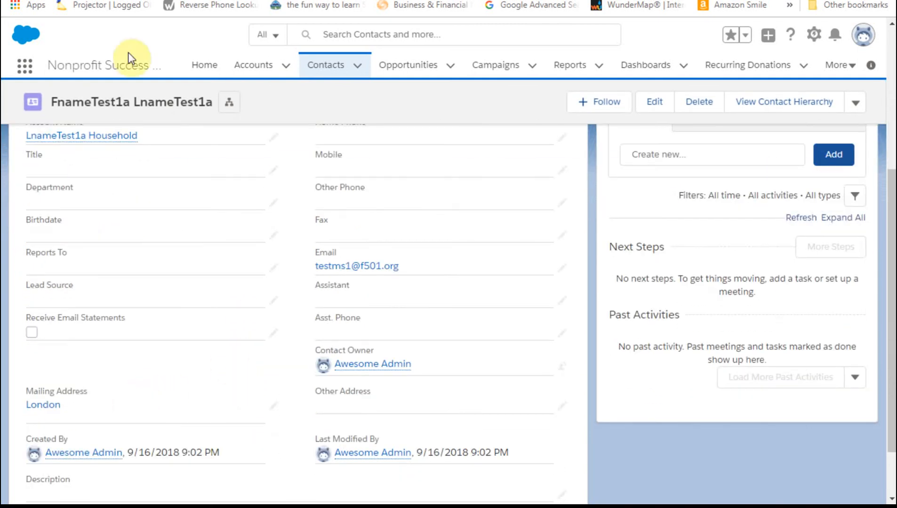
pyautogui.scroll(-2, 225, 302)
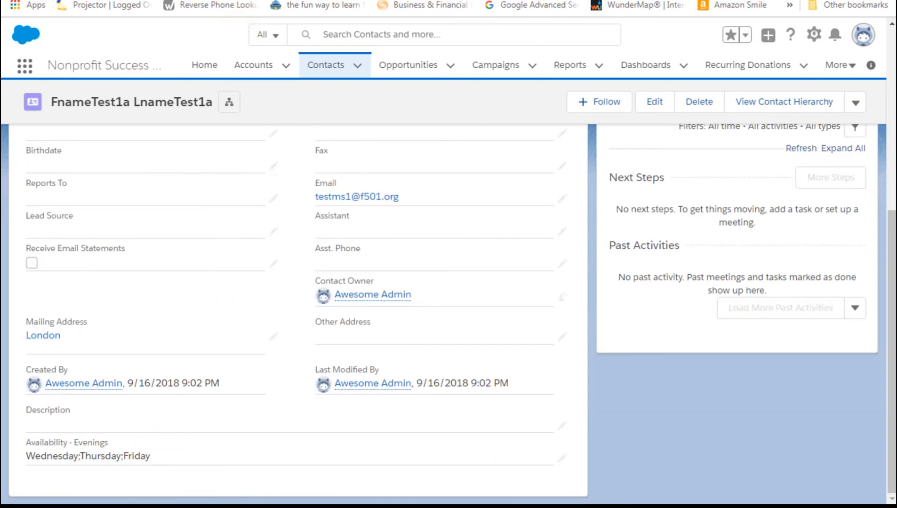
pyautogui.hotkey('ctrl', 'Tab')
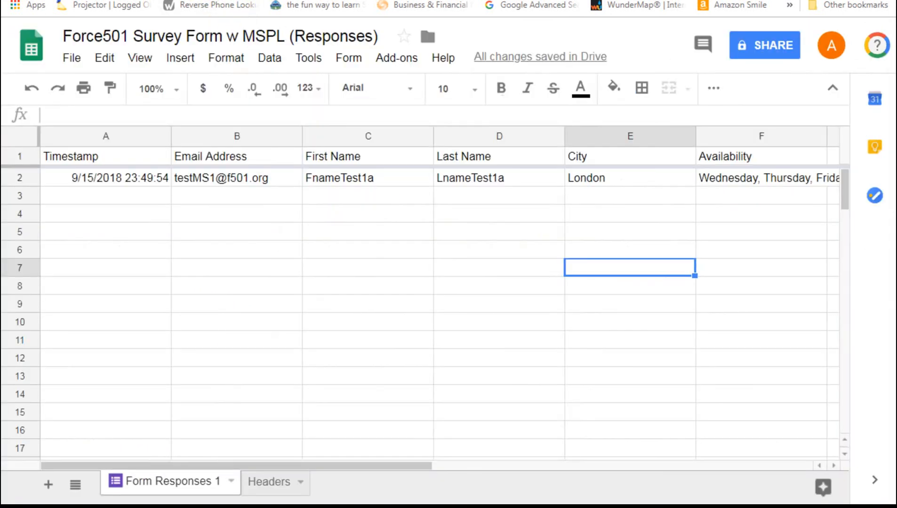